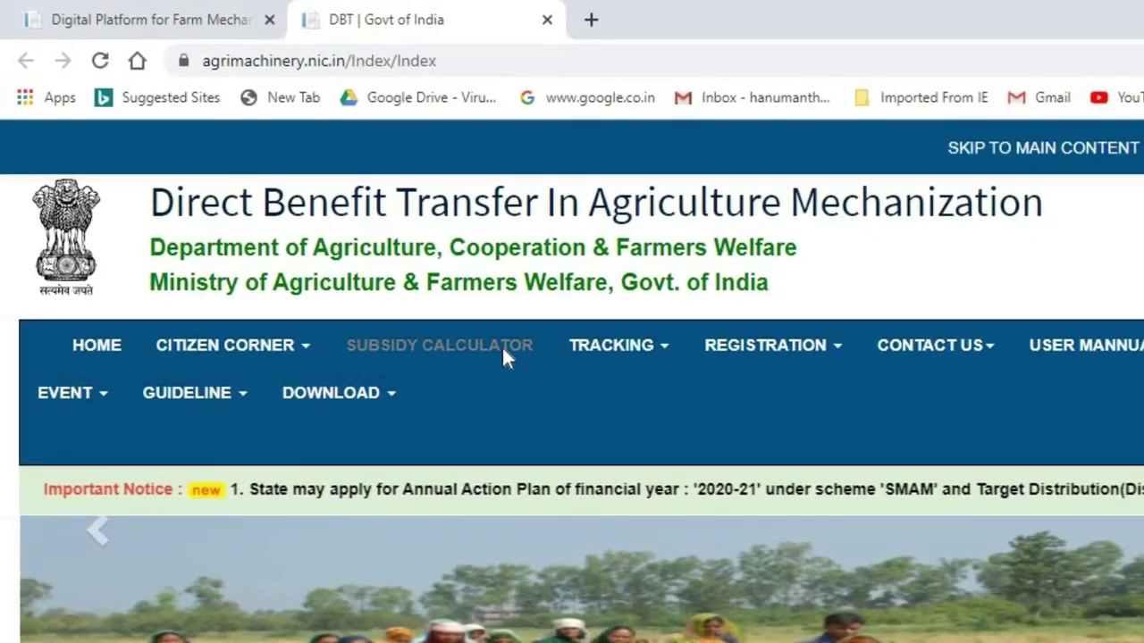
Open the Subsidy Calculator and check the choices available for State/UT, Gender and Farmer Type.
{"action": "left_click", "coordinate": [594, 417]}
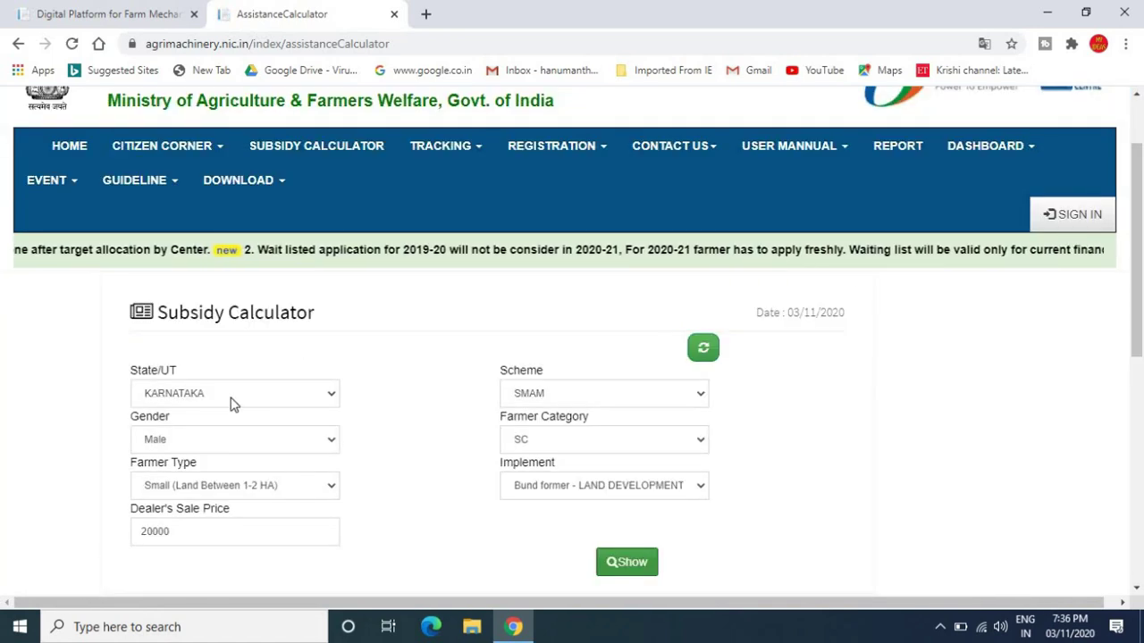
{"action": "left_click", "coordinate": [231, 398]}
{"action": "left_click", "coordinate": [230, 398]}
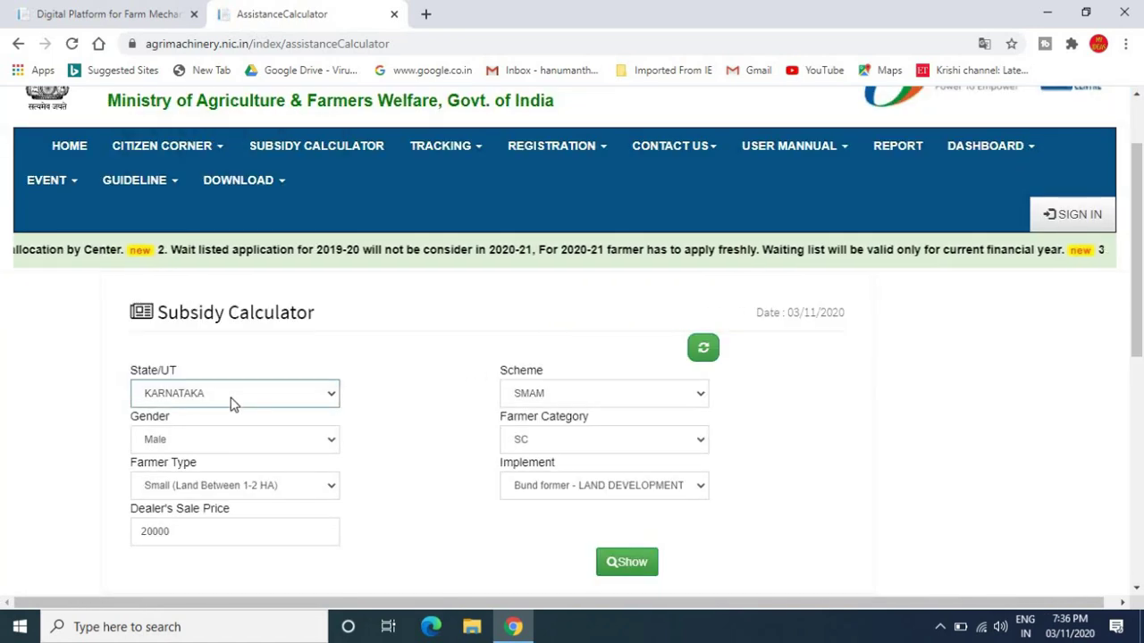
{"action": "left_click", "coordinate": [192, 450]}
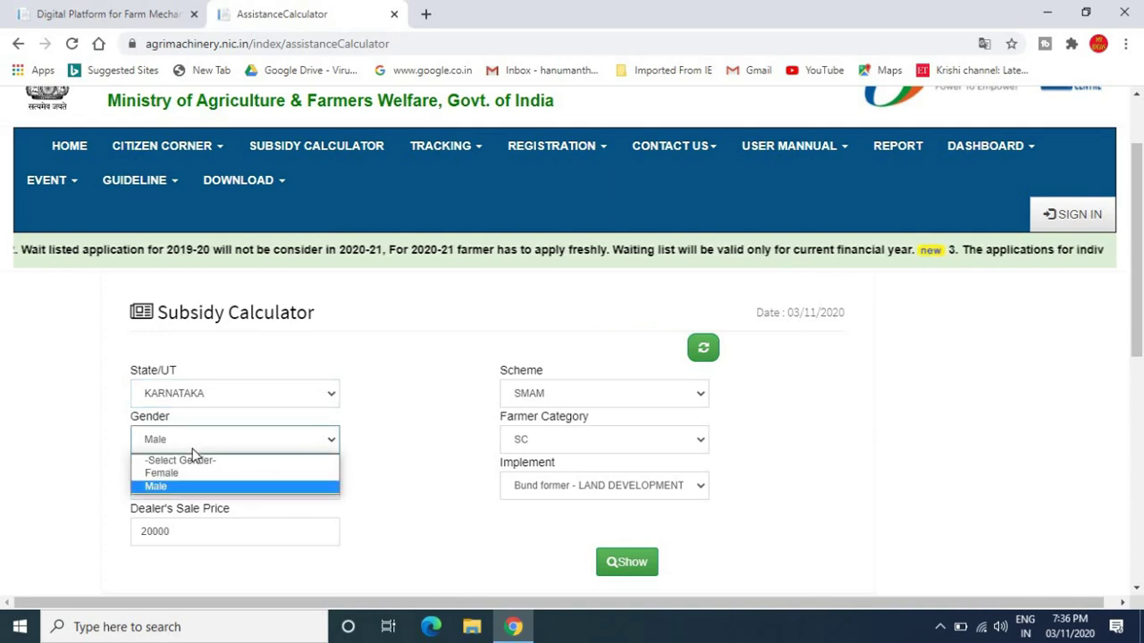
{"action": "left_click", "coordinate": [193, 450]}
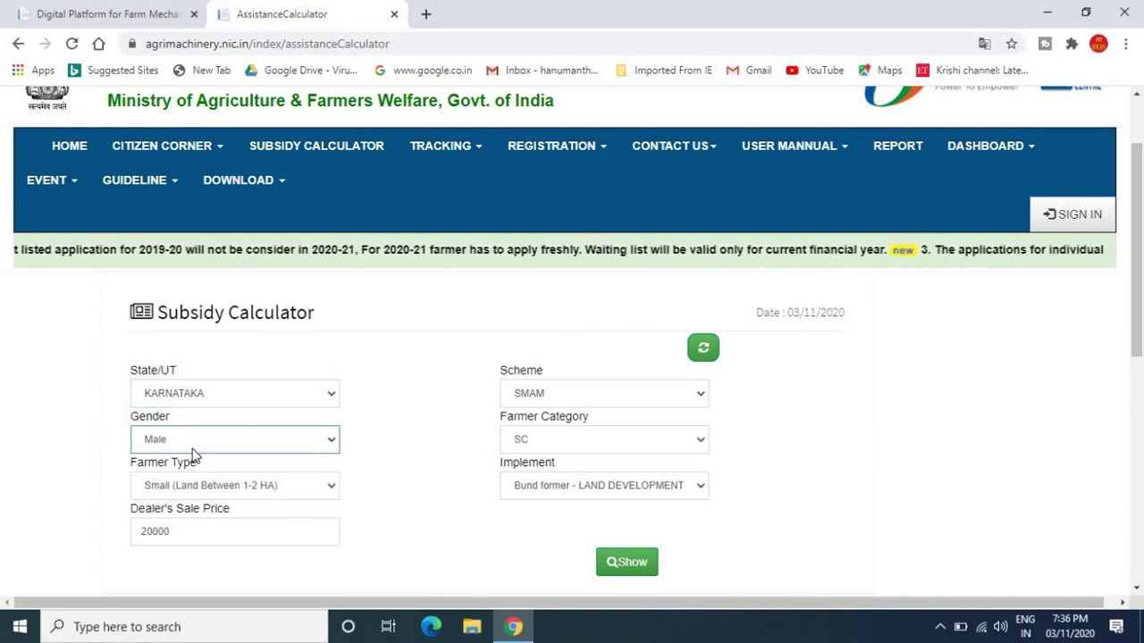
{"action": "left_click", "coordinate": [243, 492]}
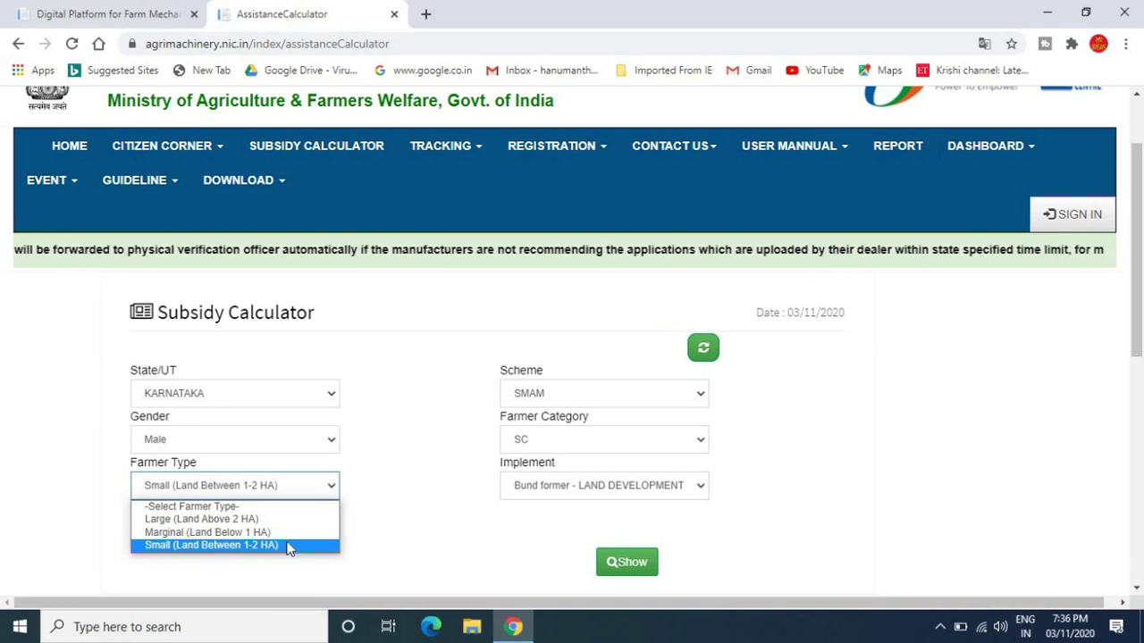
{"action": "left_click", "coordinate": [459, 510]}
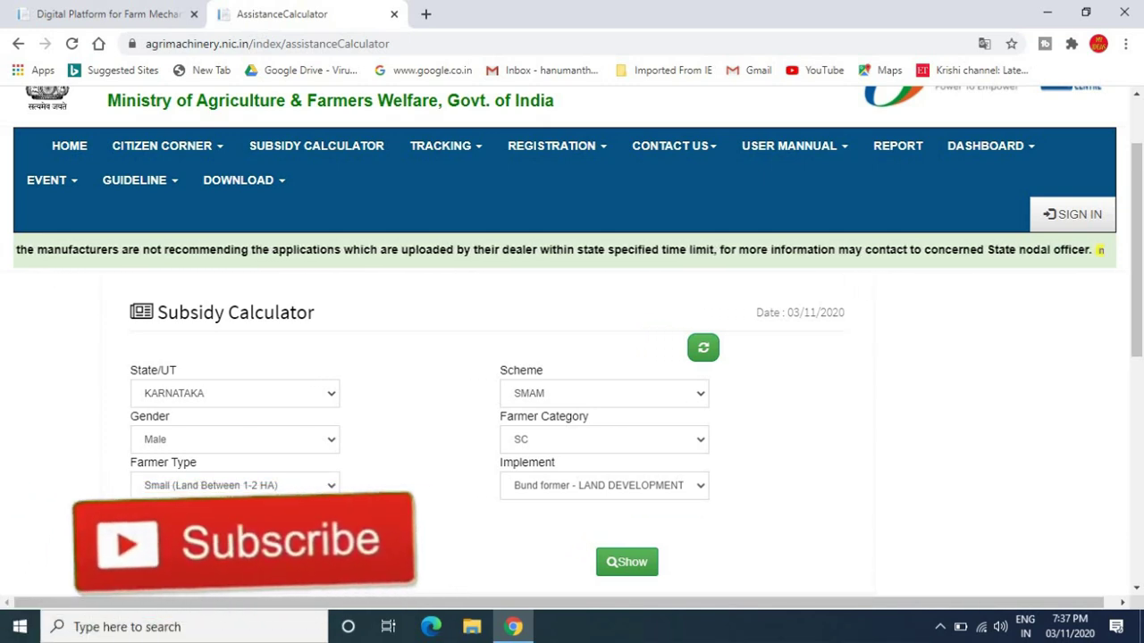
Review the choices available for Scheme, Farmer Category and Implement in the Subsidy Calculator.
{"action": "left_click", "coordinate": [614, 404]}
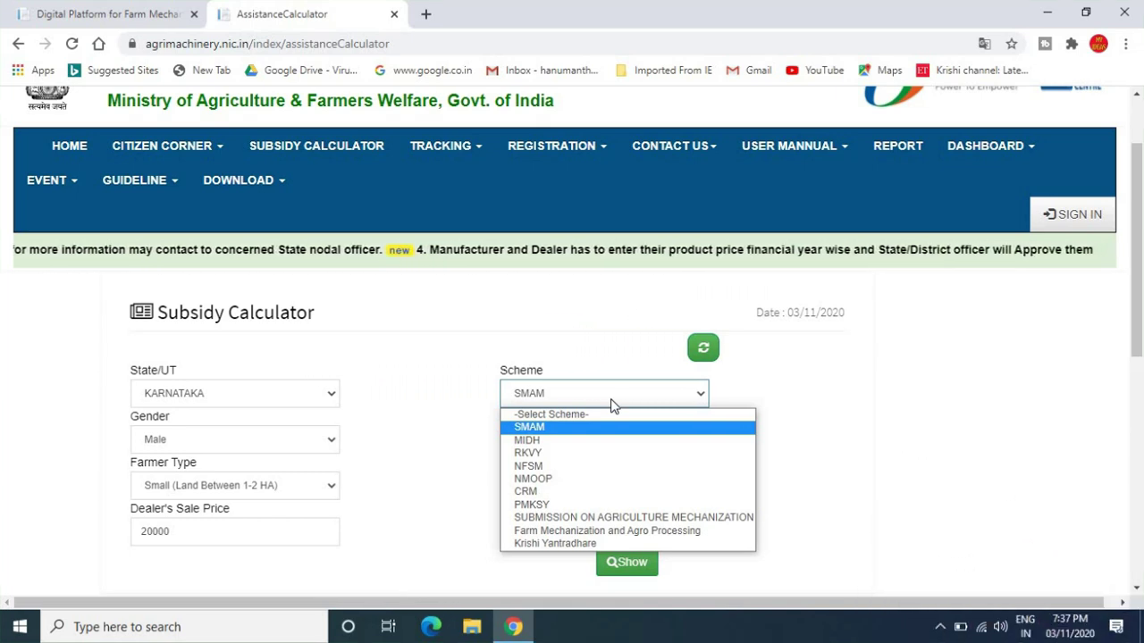
{"action": "left_click", "coordinate": [432, 439]}
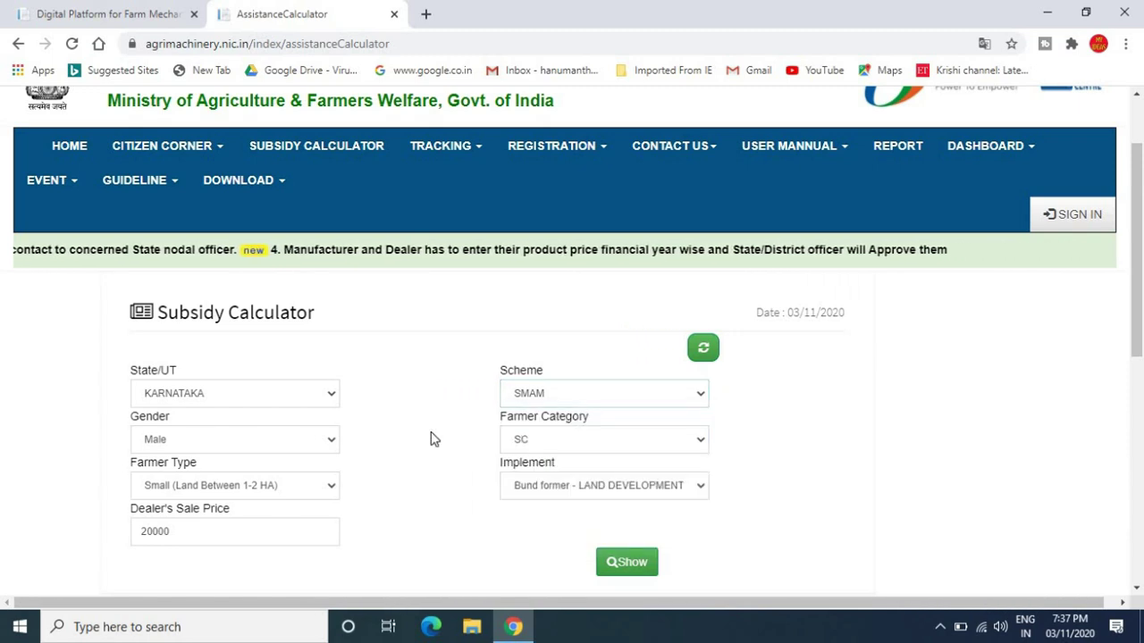
{"action": "left_click", "coordinate": [558, 444]}
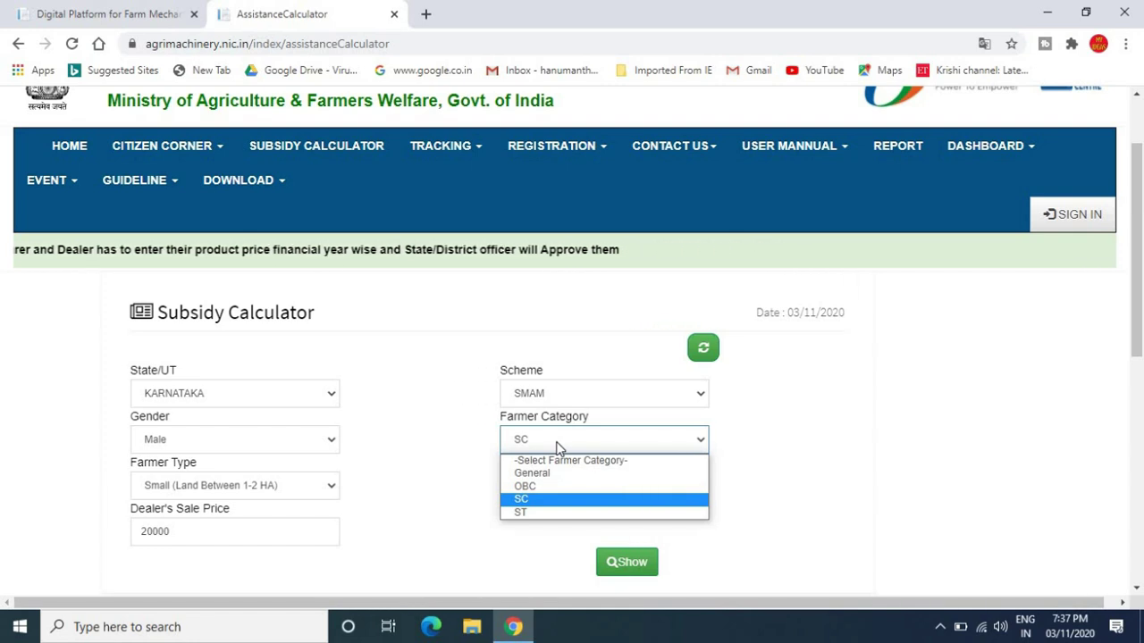
{"action": "left_click", "coordinate": [558, 444]}
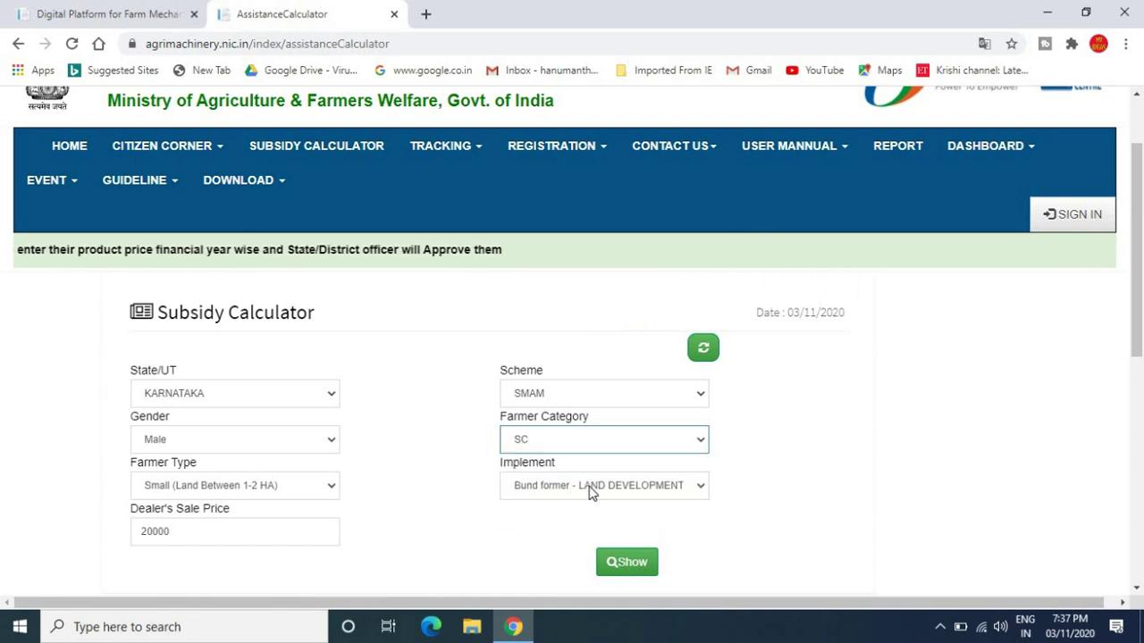
{"action": "left_click", "coordinate": [589, 493]}
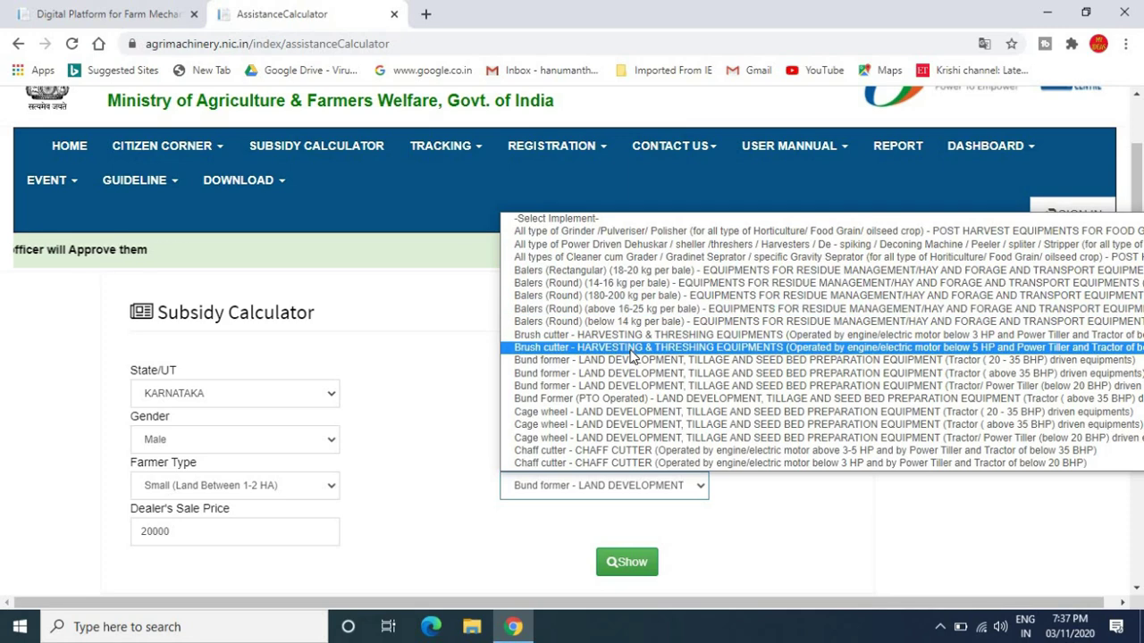
{"action": "left_click", "coordinate": [722, 523]}
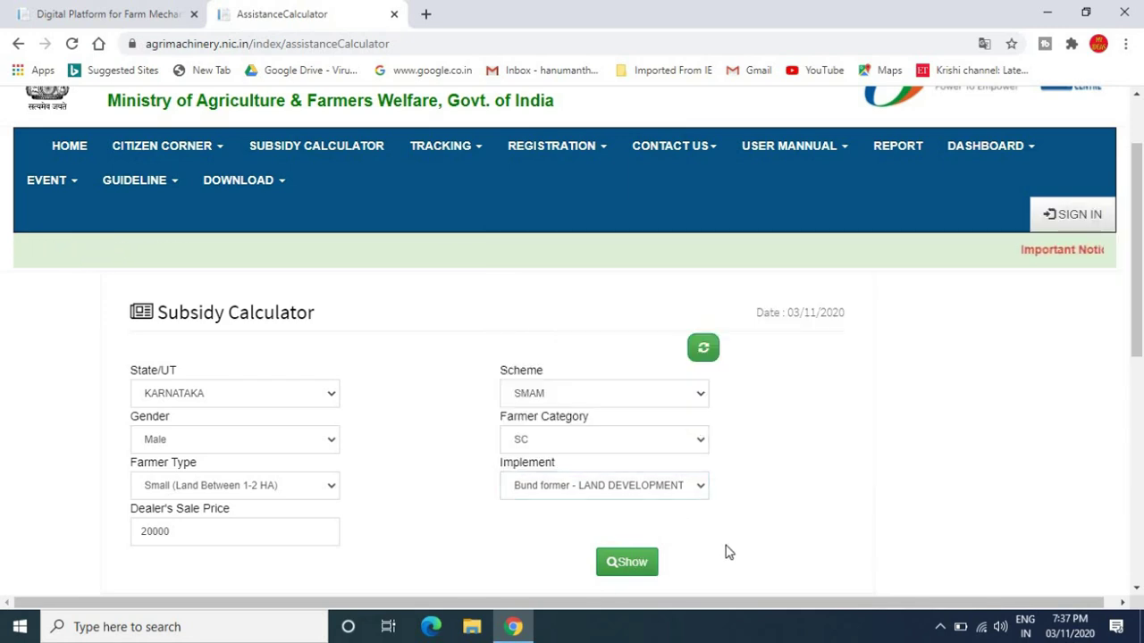
Show the subsidy calculated for the form's details and examine the Calculated Subsidy breakdown.
{"action": "left_click", "coordinate": [652, 572]}
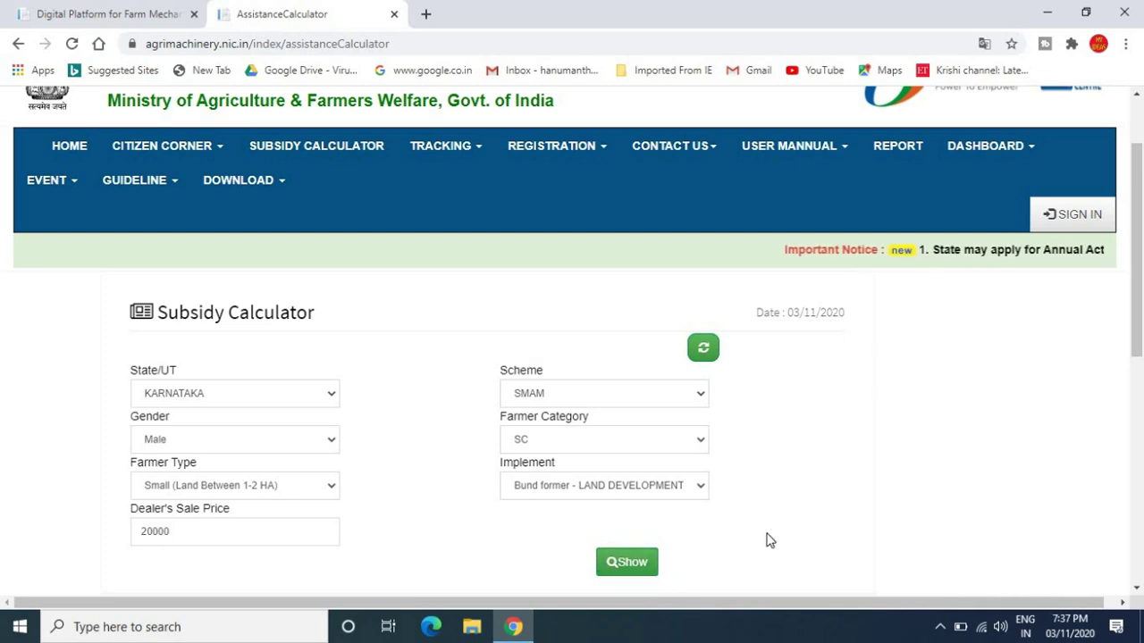
{"action": "scroll", "coordinate": [986, 514], "scroll_direction": "down", "scroll_amount": 5}
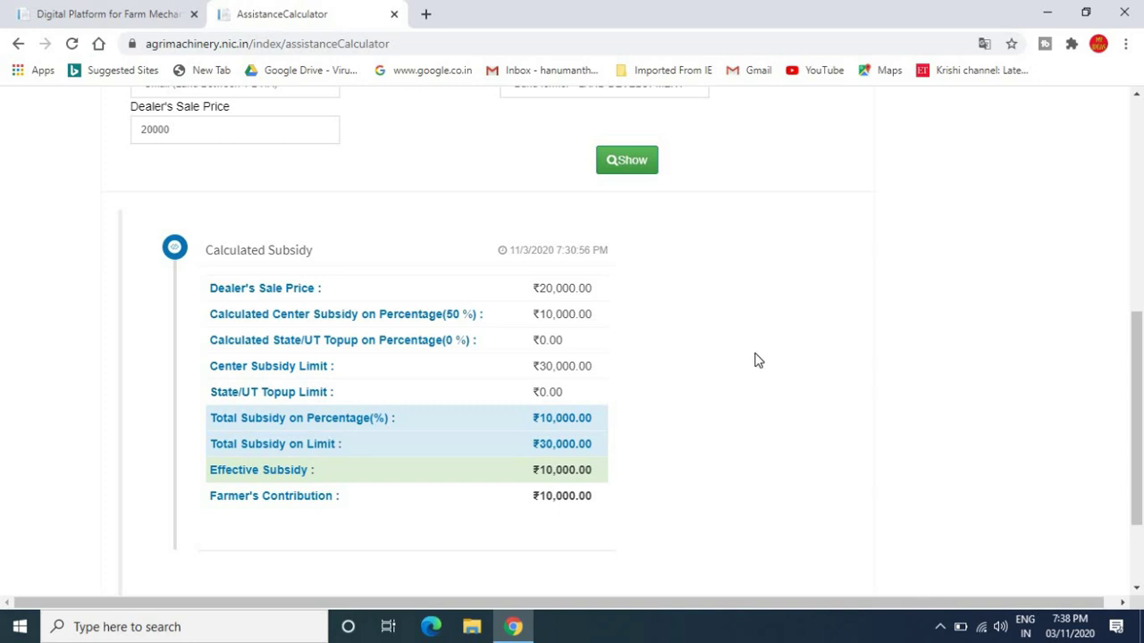
{"action": "scroll", "coordinate": [755, 361], "scroll_direction": "up", "scroll_amount": 3}
{"action": "scroll", "coordinate": [755, 360], "scroll_direction": "up", "scroll_amount": 3}
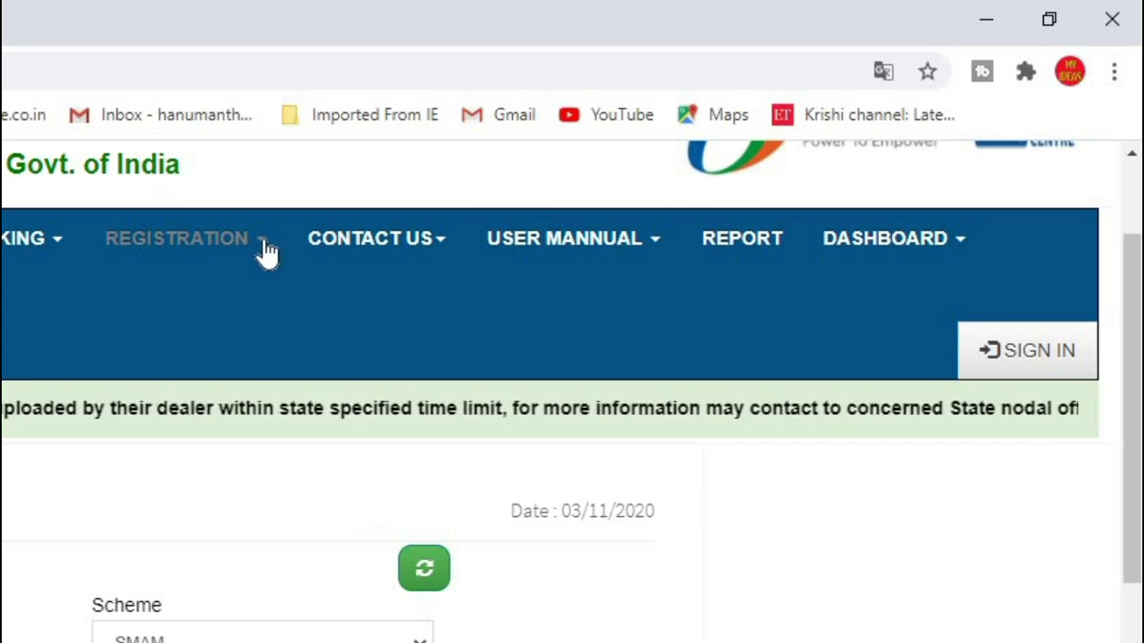
Open the farmer registration page and dismiss its notice about required documents.
{"action": "left_click", "coordinate": [266, 244]}
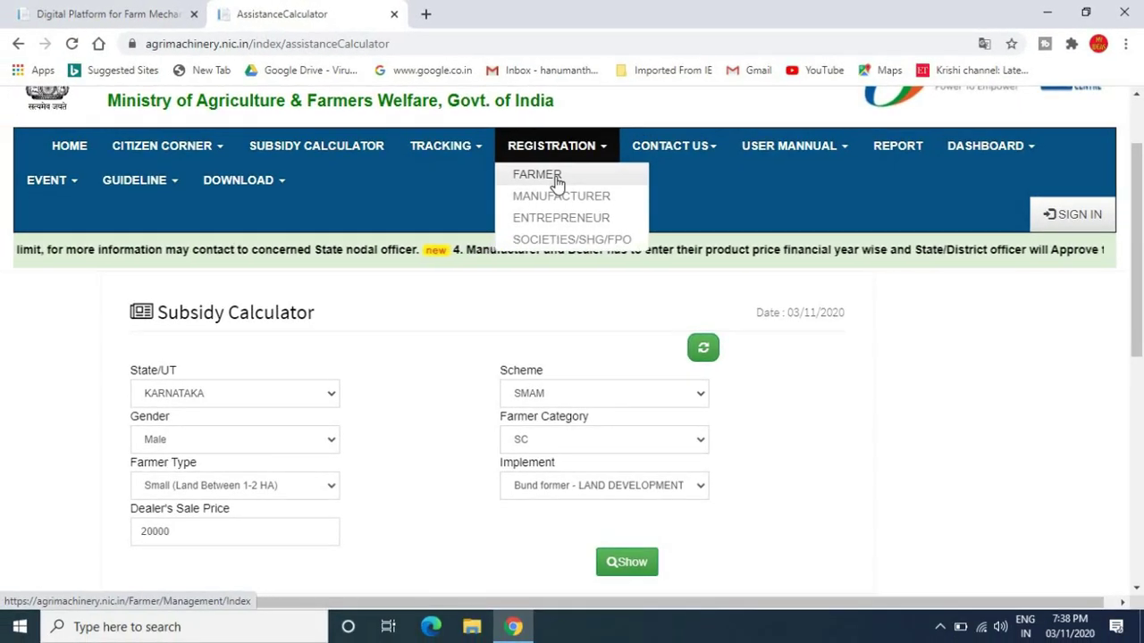
{"action": "left_click", "coordinate": [555, 179]}
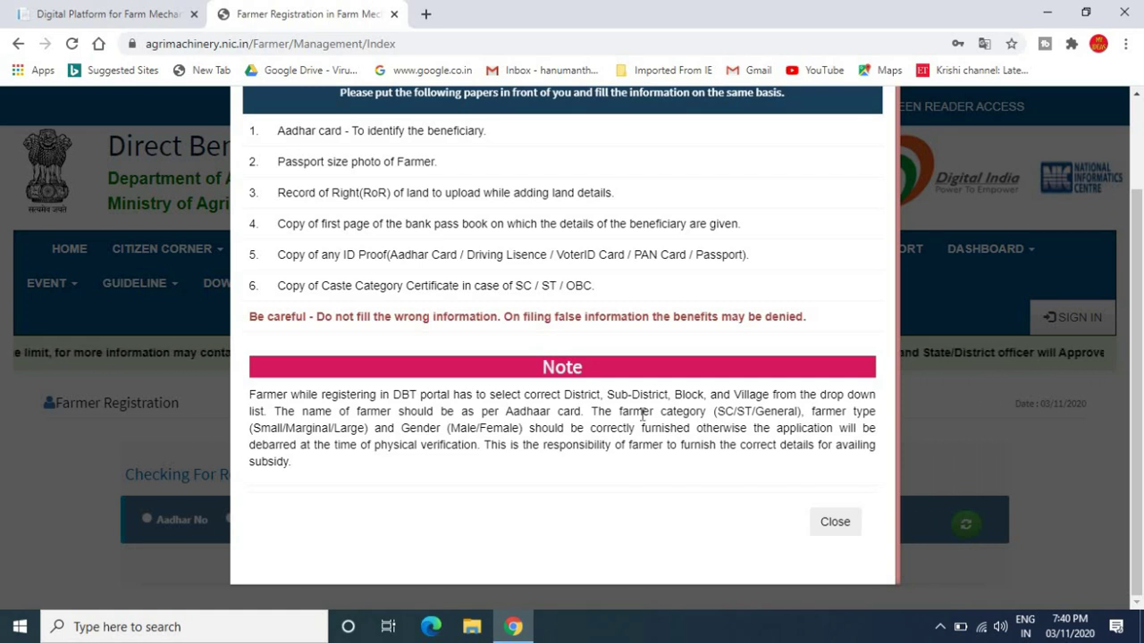
{"action": "left_click", "coordinate": [835, 523]}
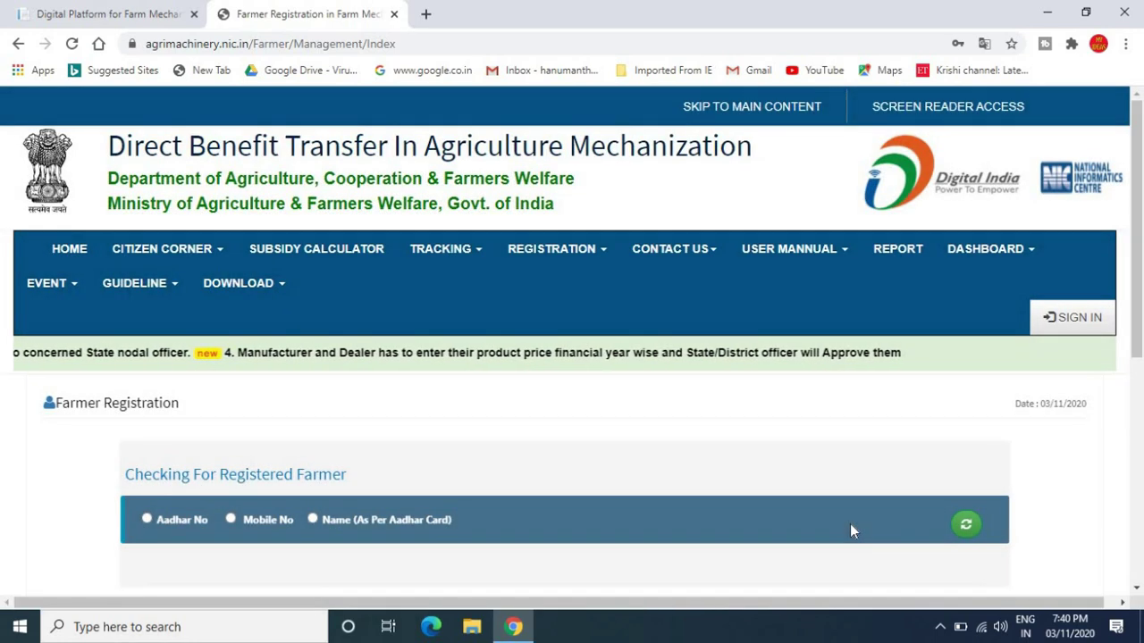
Set the registered farmer check to Mobile No, with KARNATAKA as the state and BALLARI as the district.
{"action": "scroll", "coordinate": [743, 231], "scroll_direction": "down", "scroll_amount": 2}
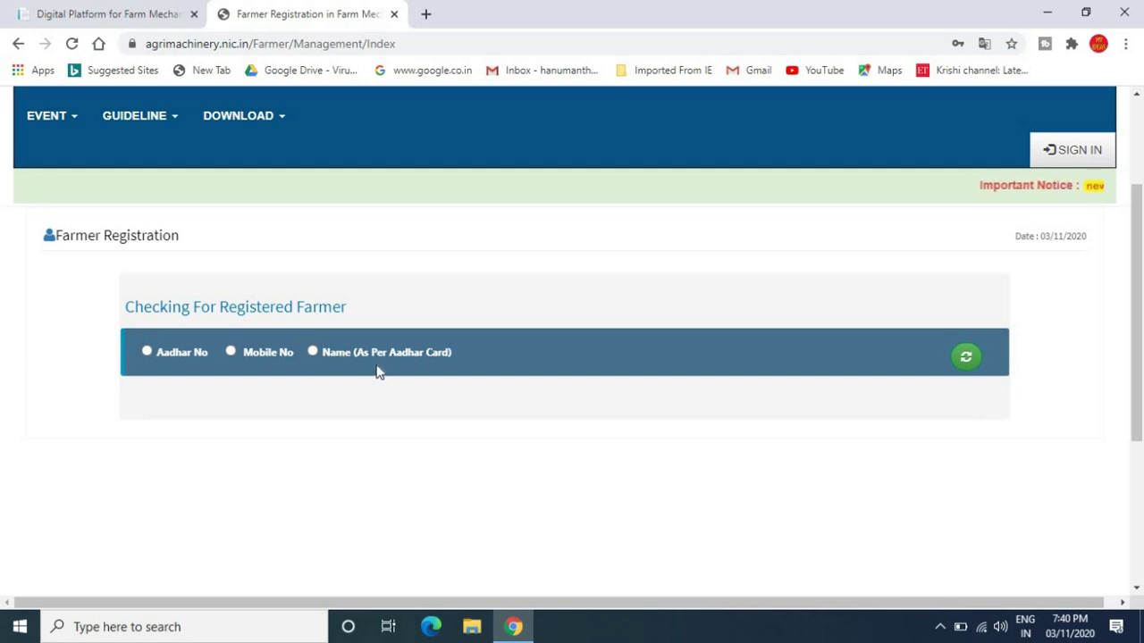
{"action": "left_click", "coordinate": [233, 349]}
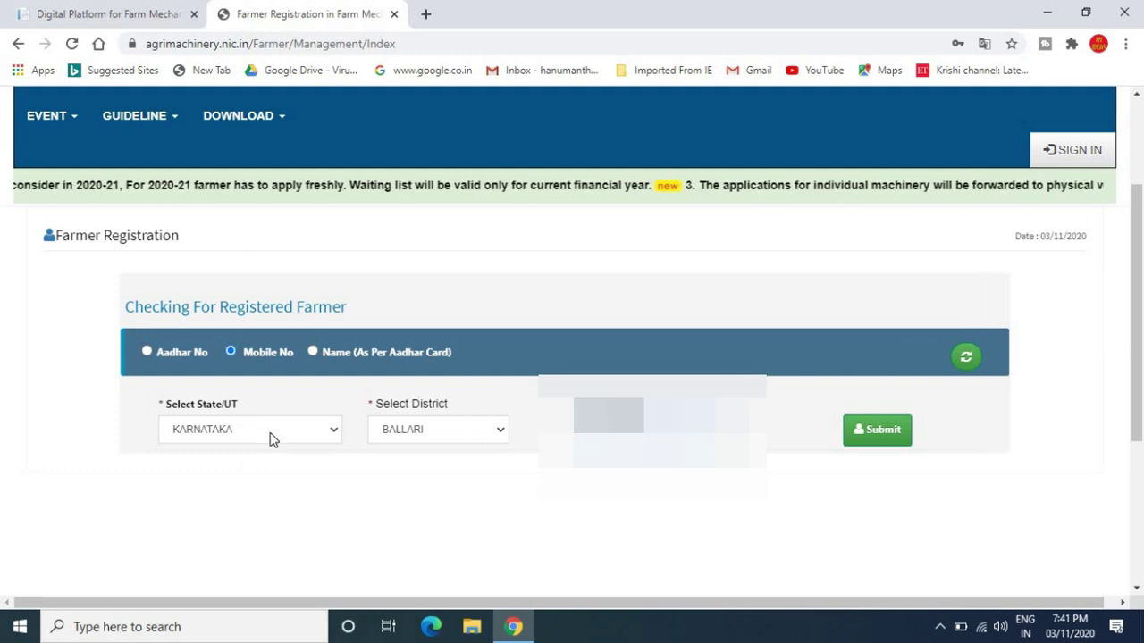
{"action": "left_click", "coordinate": [272, 430]}
{"action": "left_click", "coordinate": [272, 438]}
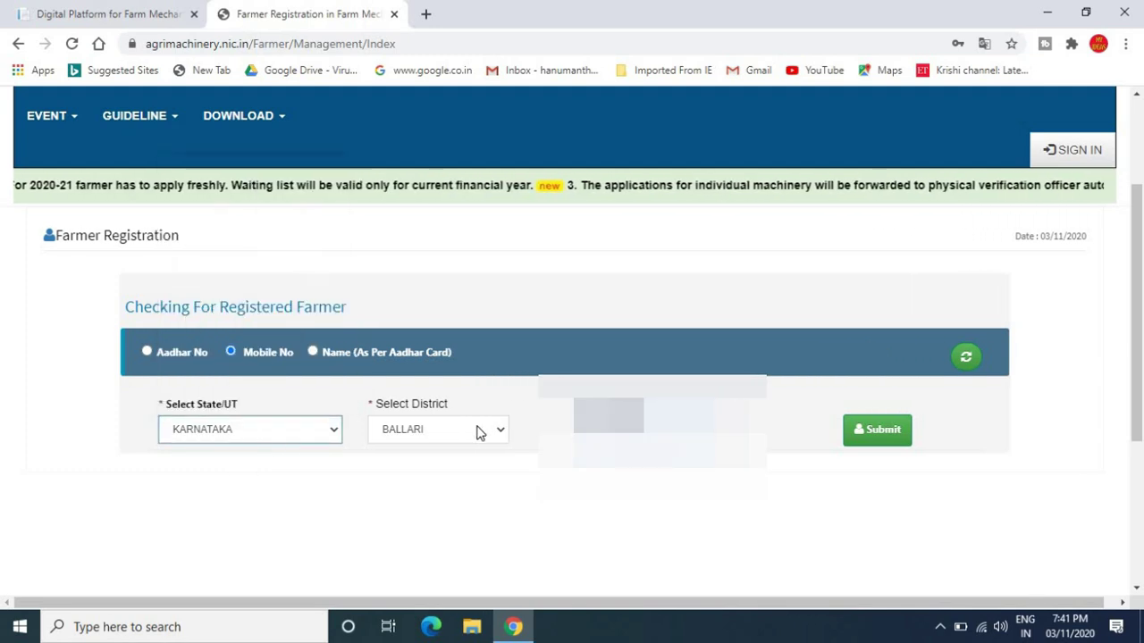
{"action": "left_click", "coordinate": [475, 432]}
{"action": "left_click", "coordinate": [476, 432]}
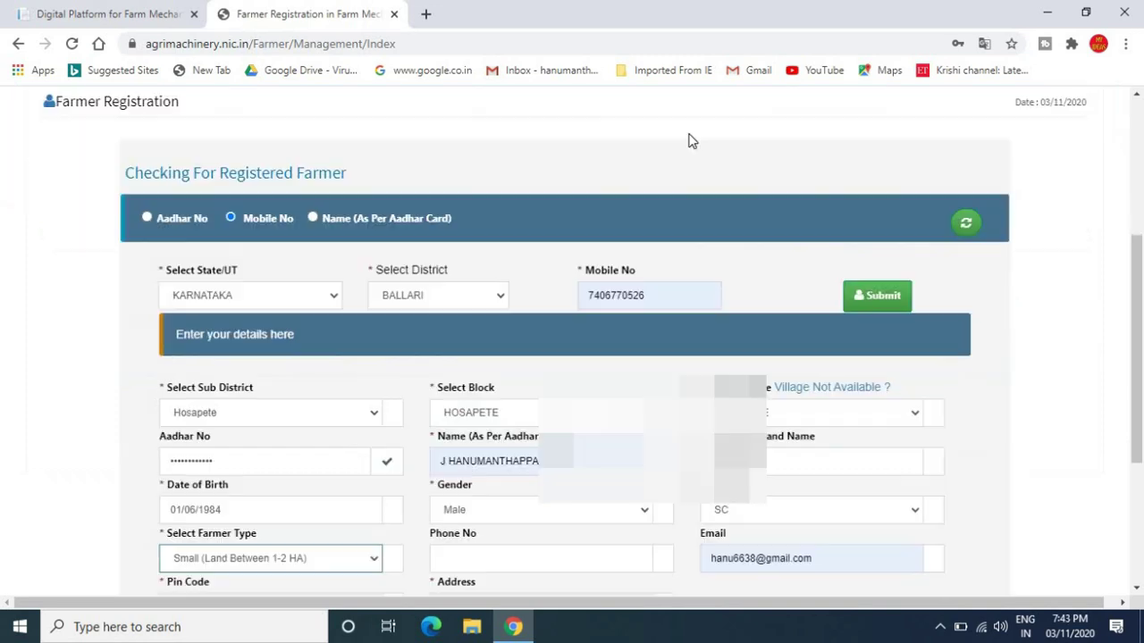
Review the Sub District, Block and Village choices in the farmer's registration details.
{"action": "scroll", "coordinate": [251, 194], "scroll_direction": "down", "scroll_amount": 3}
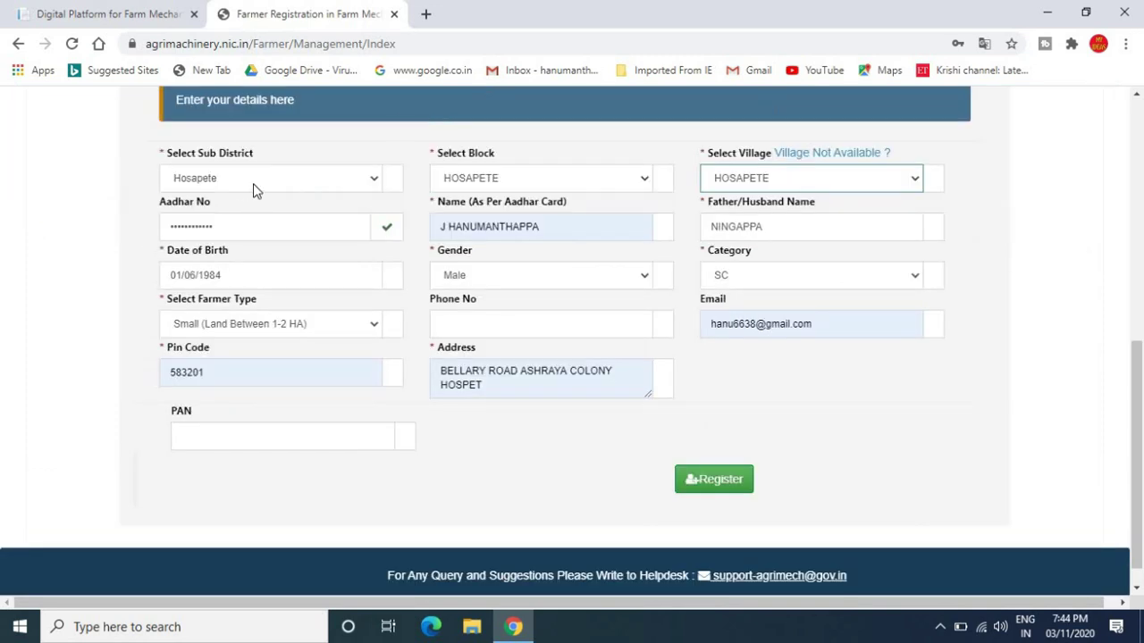
{"action": "left_click", "coordinate": [253, 183]}
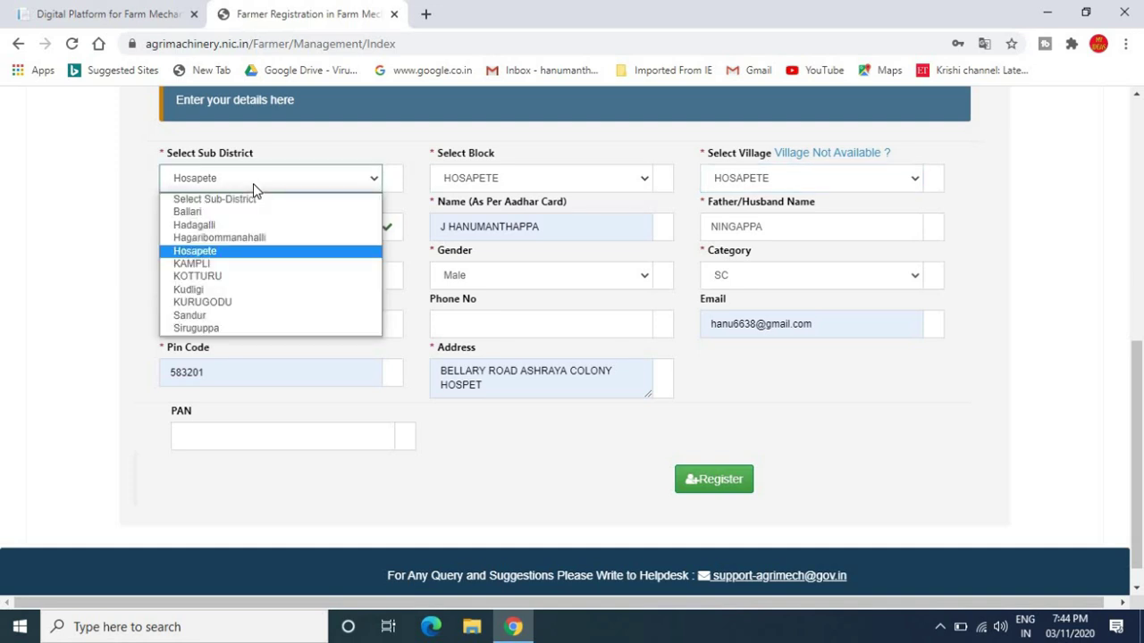
{"action": "left_click", "coordinate": [253, 183]}
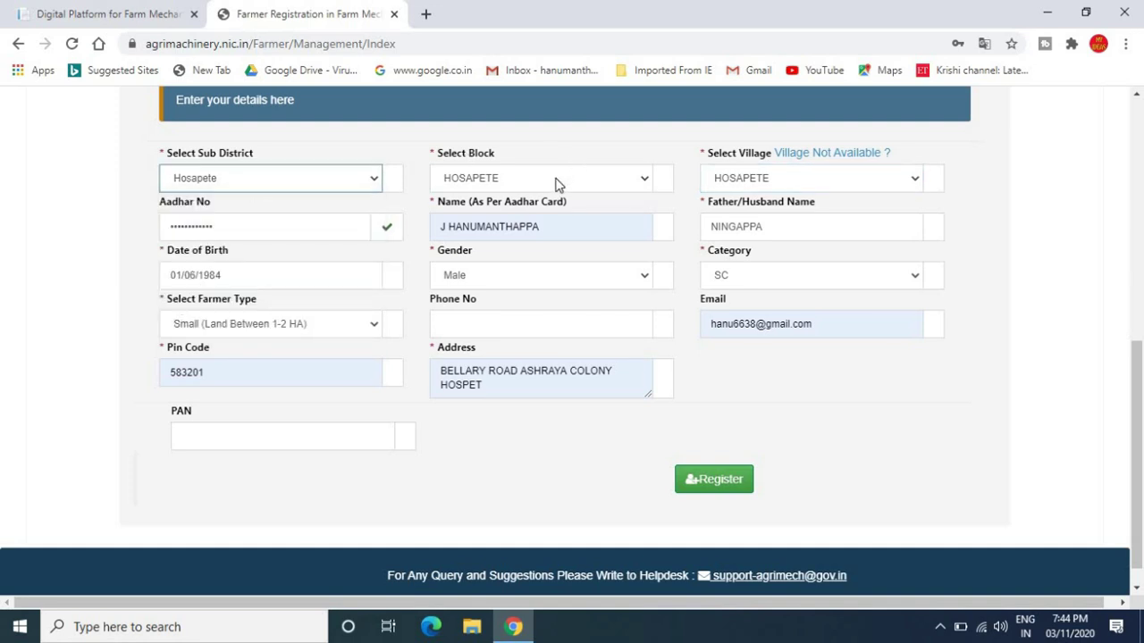
{"action": "left_click", "coordinate": [555, 184]}
{"action": "left_click", "coordinate": [555, 184]}
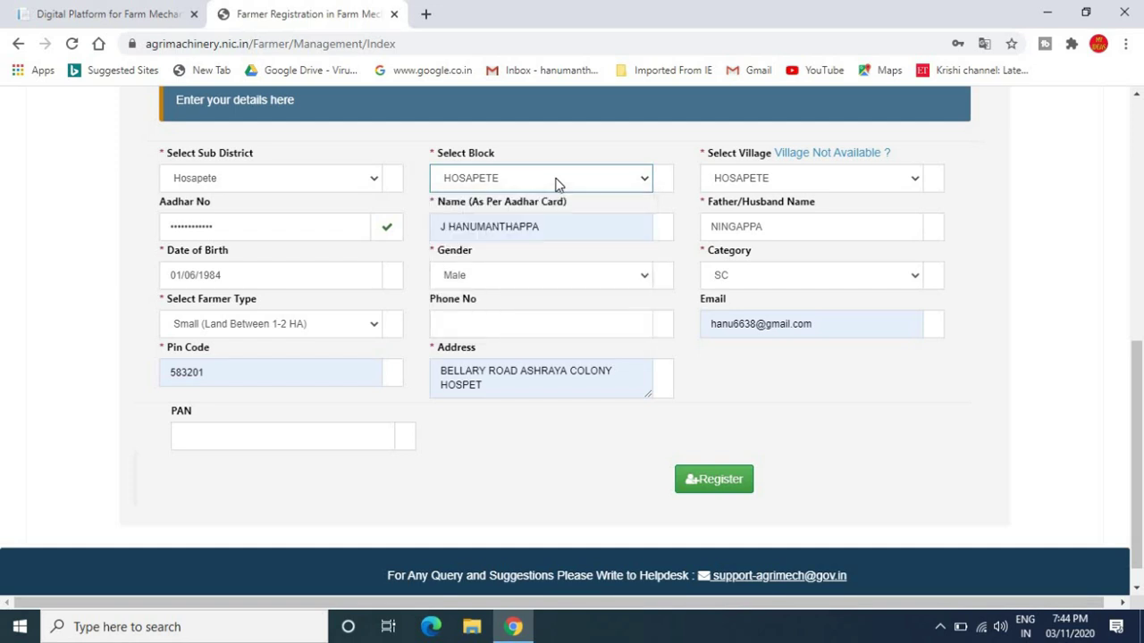
{"action": "left_click", "coordinate": [783, 184]}
{"action": "left_click", "coordinate": [783, 184]}
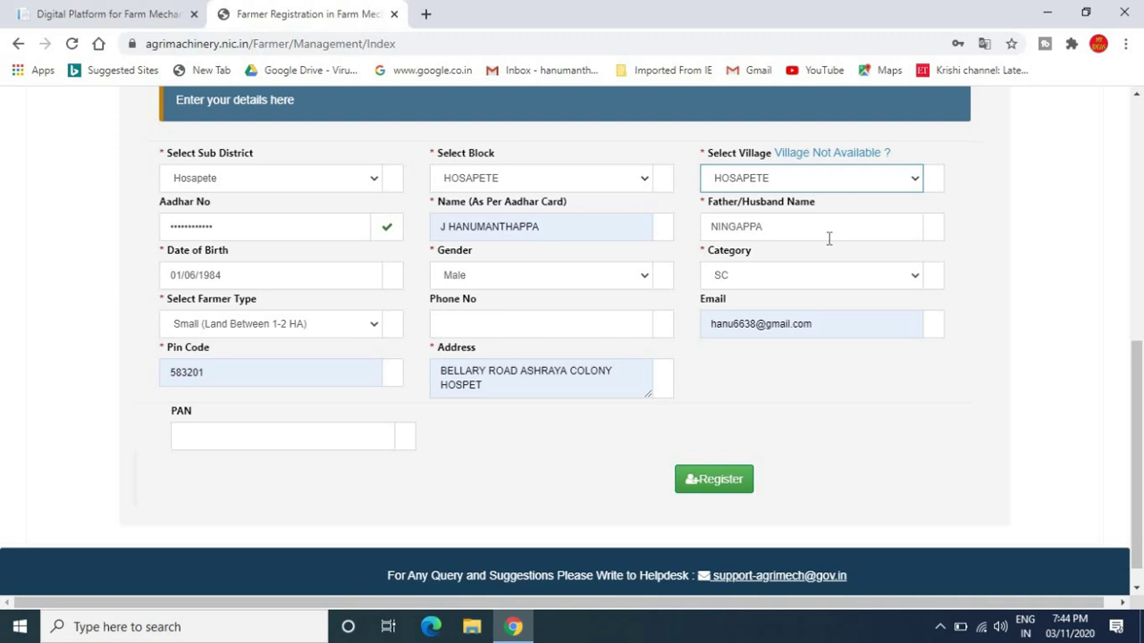
Review the Date of Birth, Gender and Category fields in the farmer's registration details.
{"action": "left_click", "coordinate": [270, 275]}
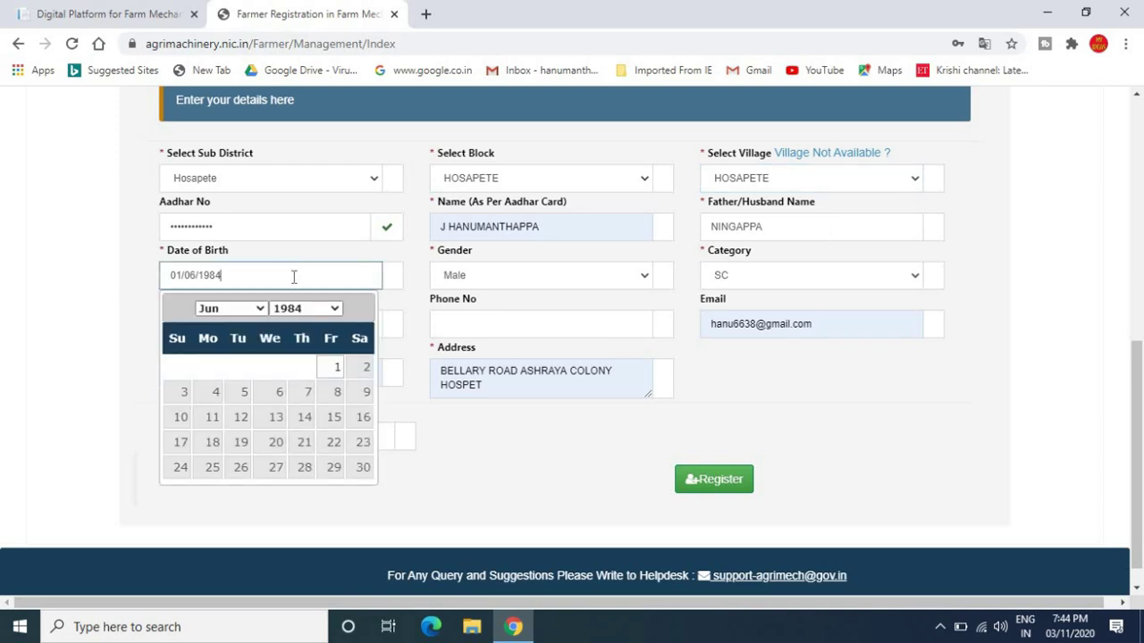
{"action": "left_click", "coordinate": [551, 276]}
{"action": "left_click", "coordinate": [552, 276]}
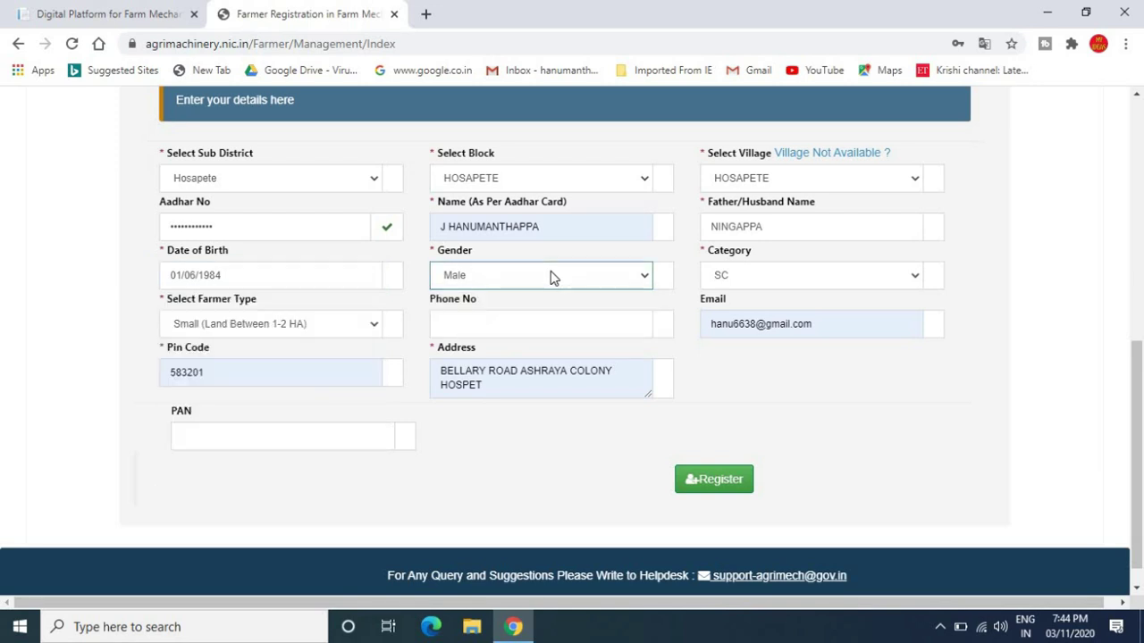
{"action": "left_click", "coordinate": [784, 279]}
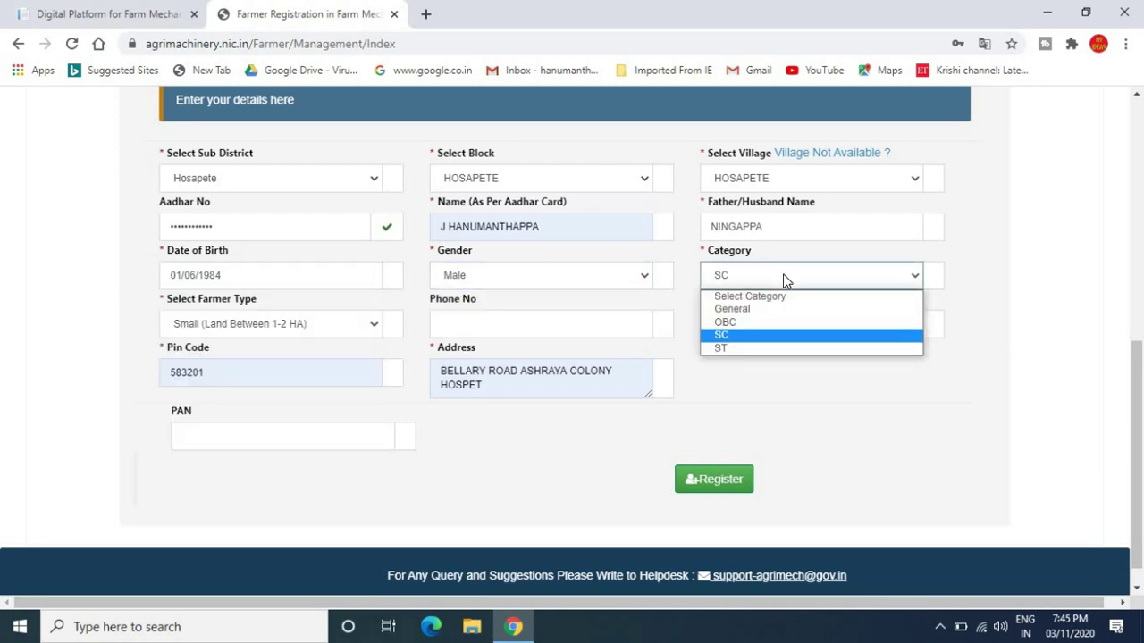
{"action": "left_click", "coordinate": [785, 280]}
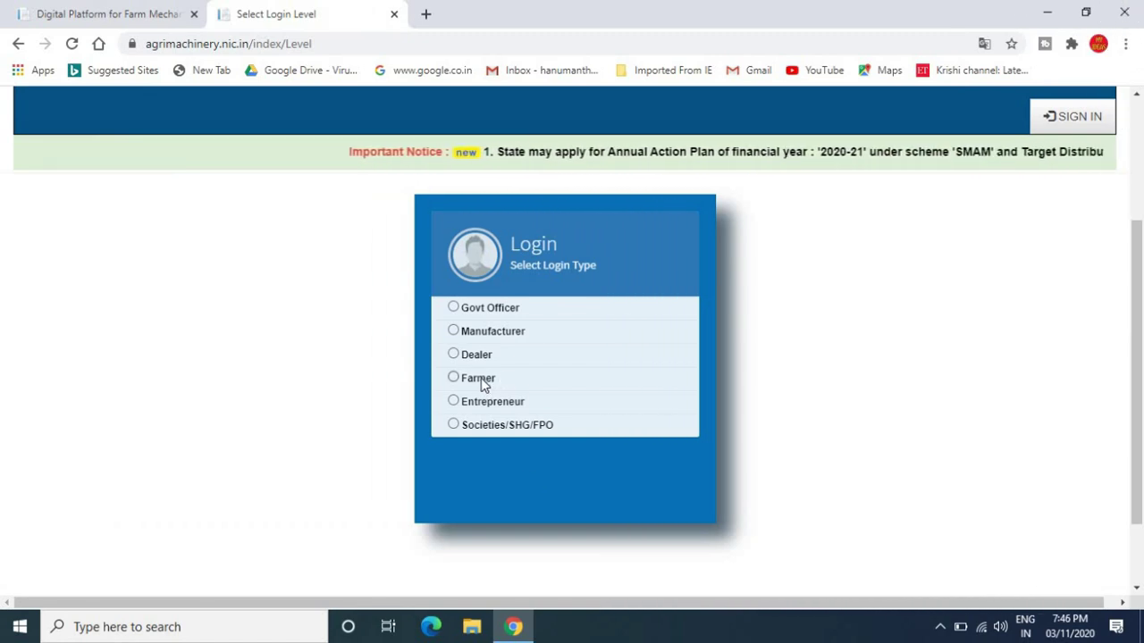
Sign in with the Farmer login type, entering the captcha symbols, and close the General Information notice.
{"action": "left_click", "coordinate": [481, 378]}
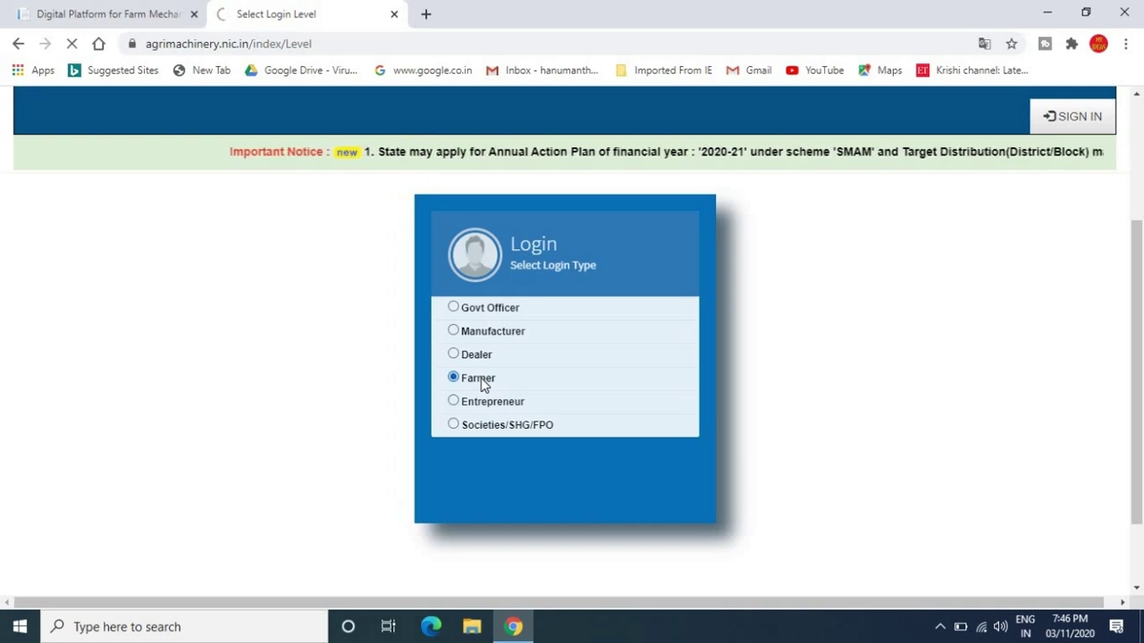
{"action": "type", "text": "HQKS"}
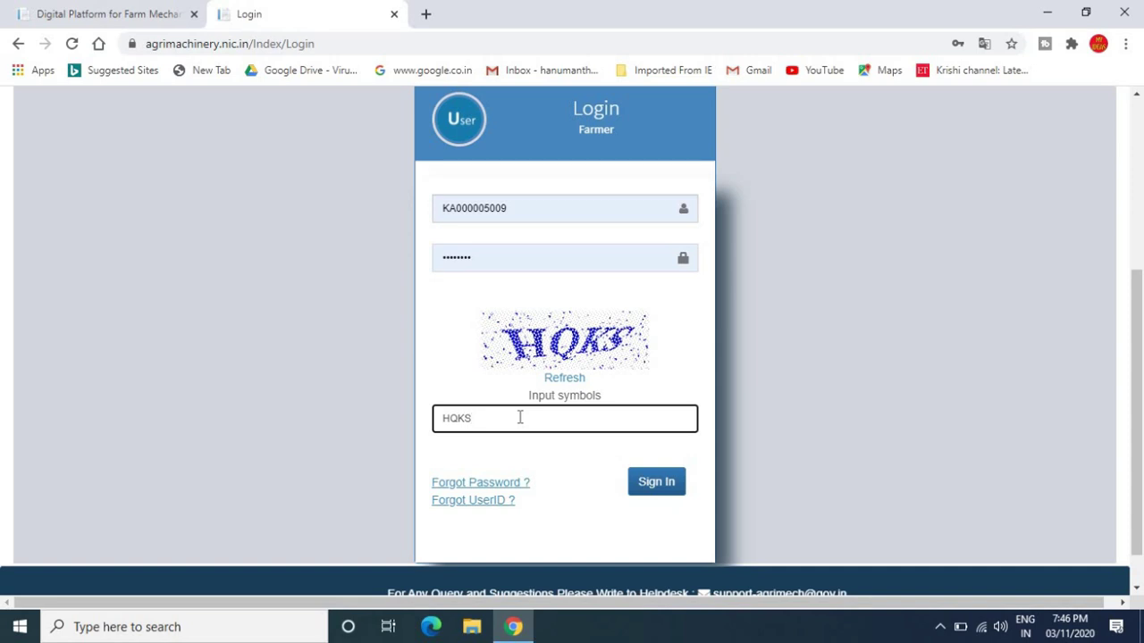
{"action": "left_click", "coordinate": [658, 483]}
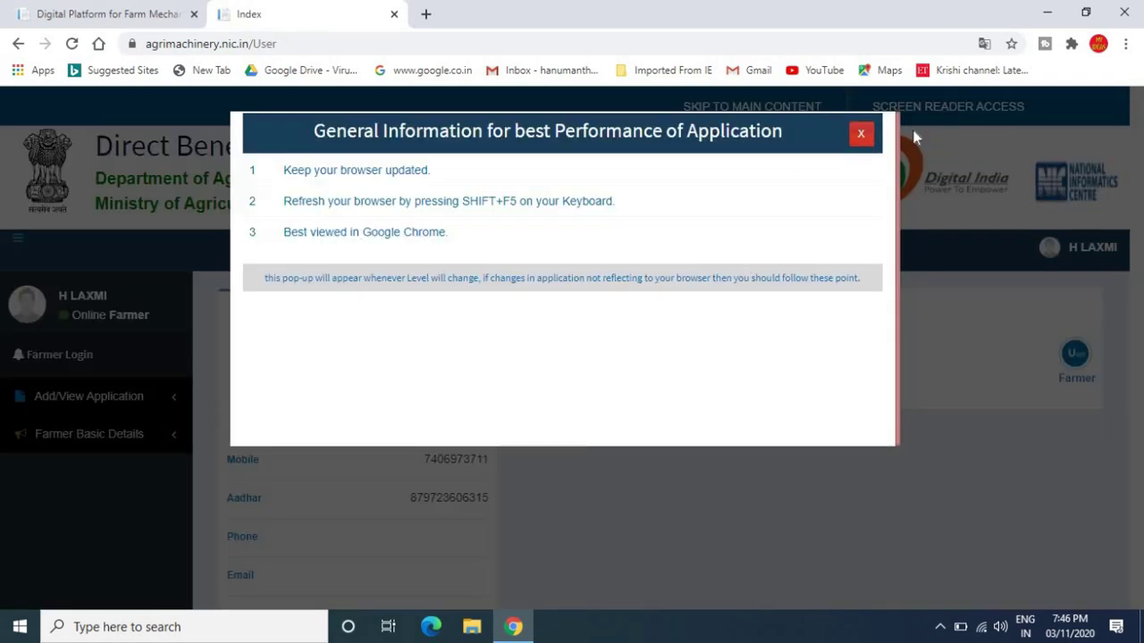
{"action": "left_click", "coordinate": [859, 138]}
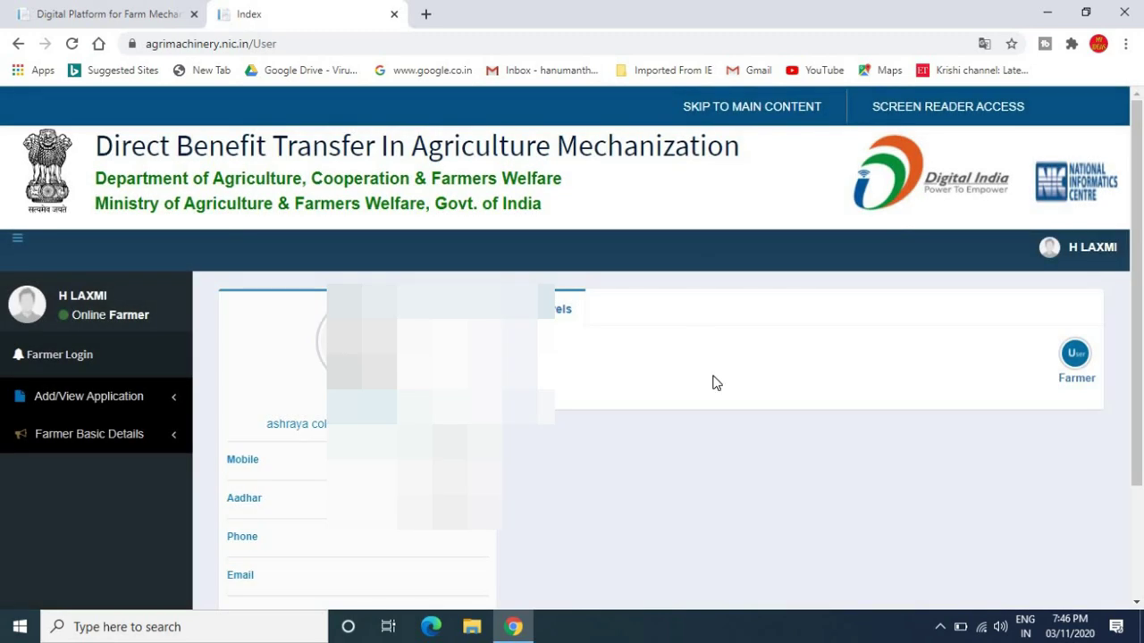
Open the bank details form from the farmer's basic details.
{"action": "scroll", "coordinate": [842, 399], "scroll_direction": "down", "scroll_amount": 3}
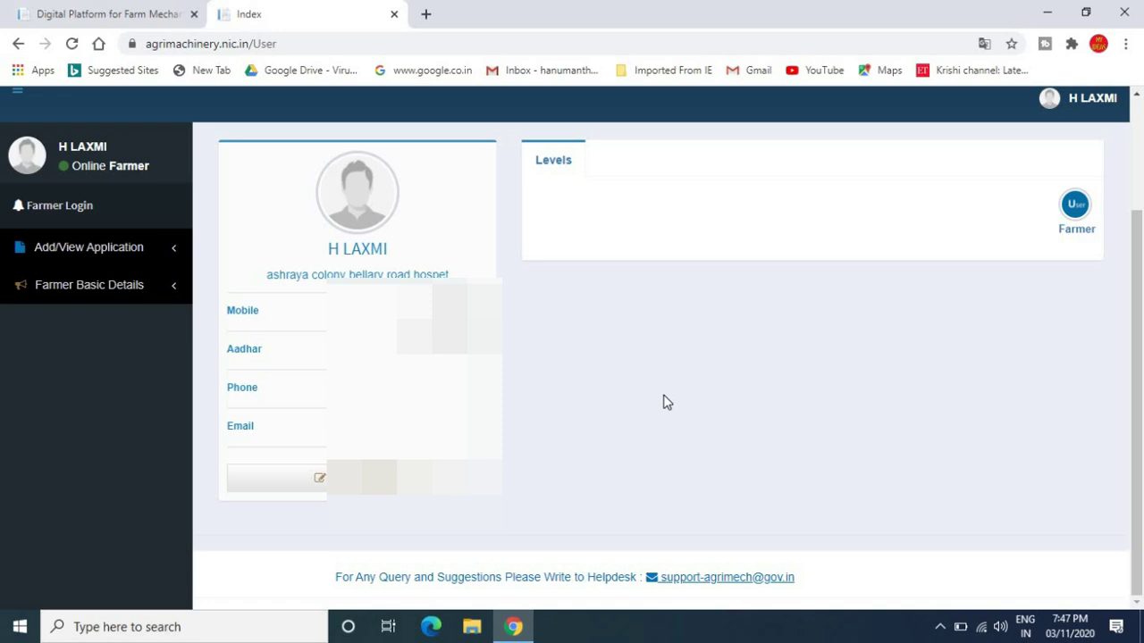
{"action": "left_click", "coordinate": [168, 288]}
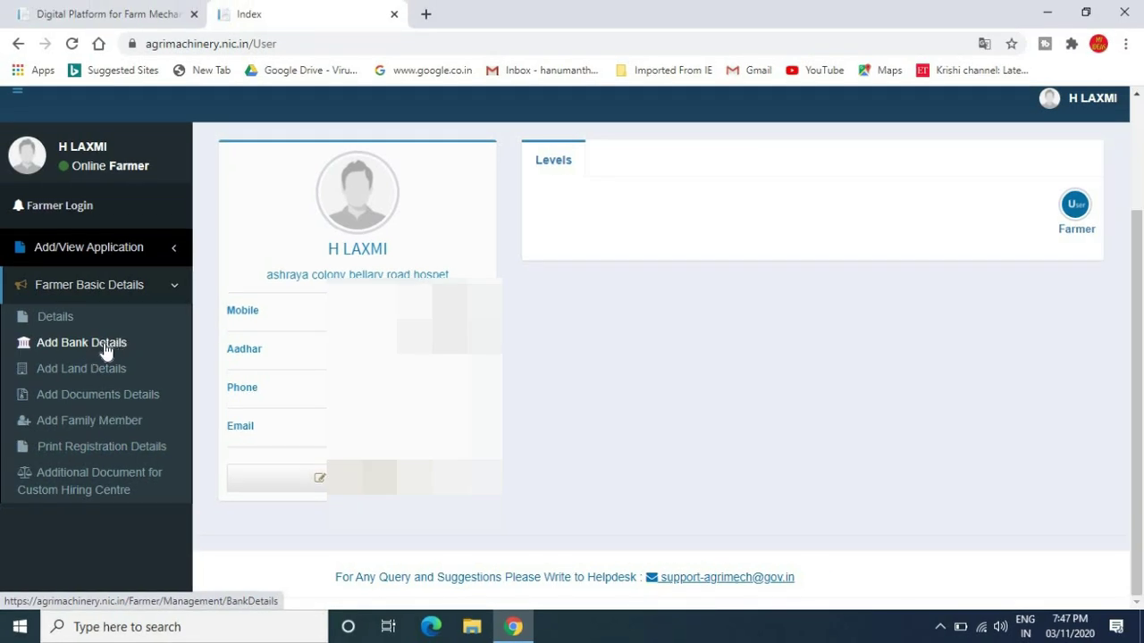
{"action": "left_click", "coordinate": [103, 345]}
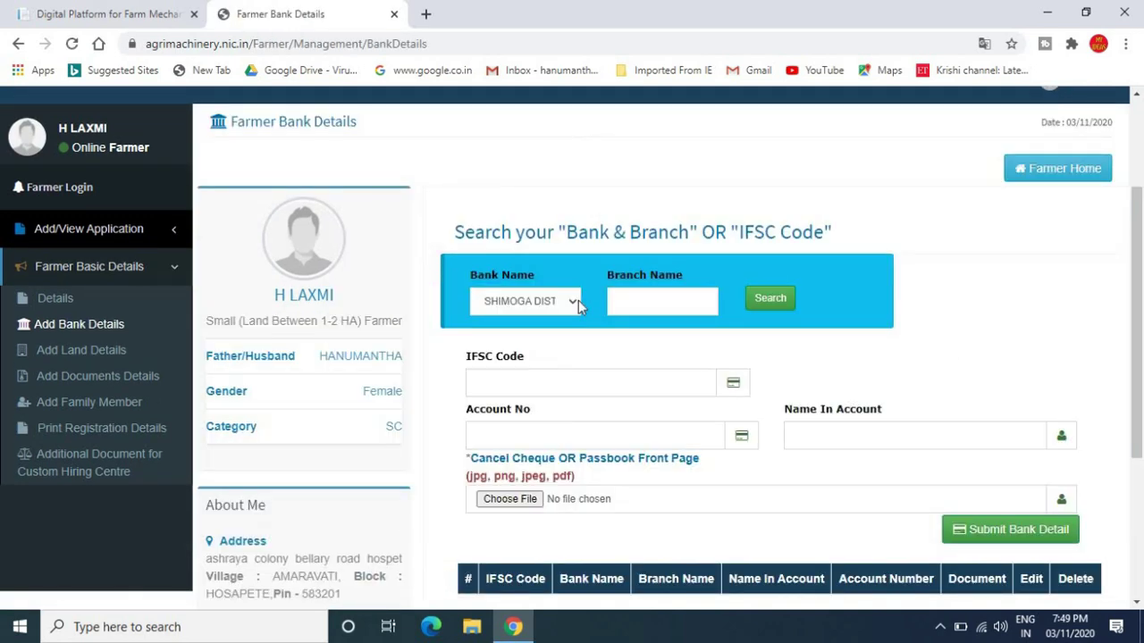
Review the bank, branch, IFSC and account fields of the bank details form, including the cheque or passbook file selection.
{"action": "left_click", "coordinate": [576, 302]}
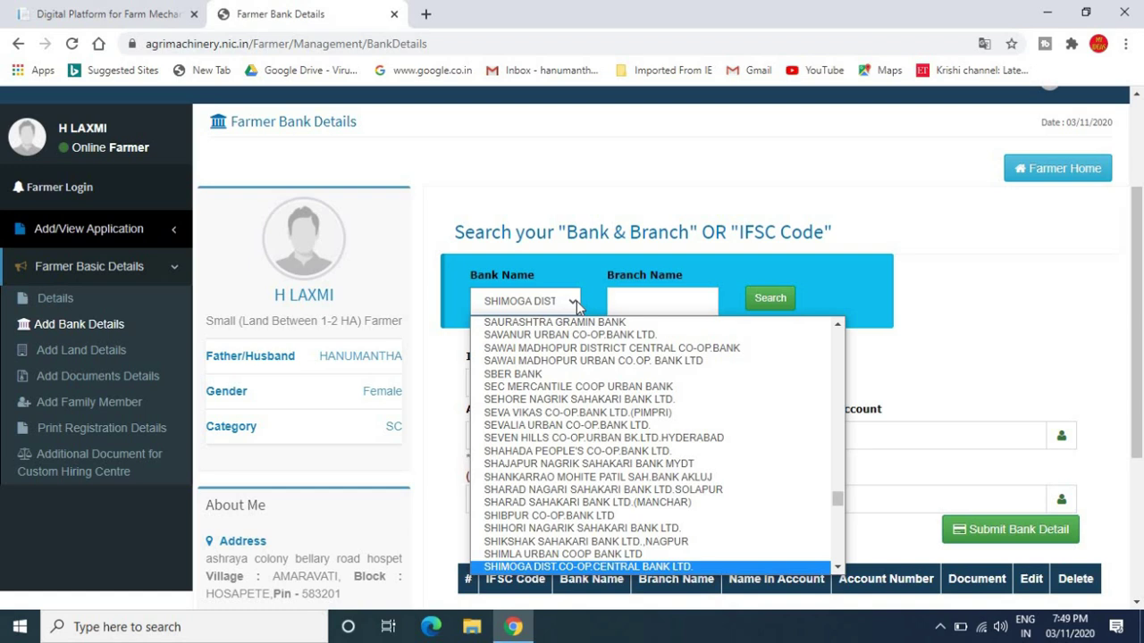
{"action": "left_click", "coordinate": [679, 302]}
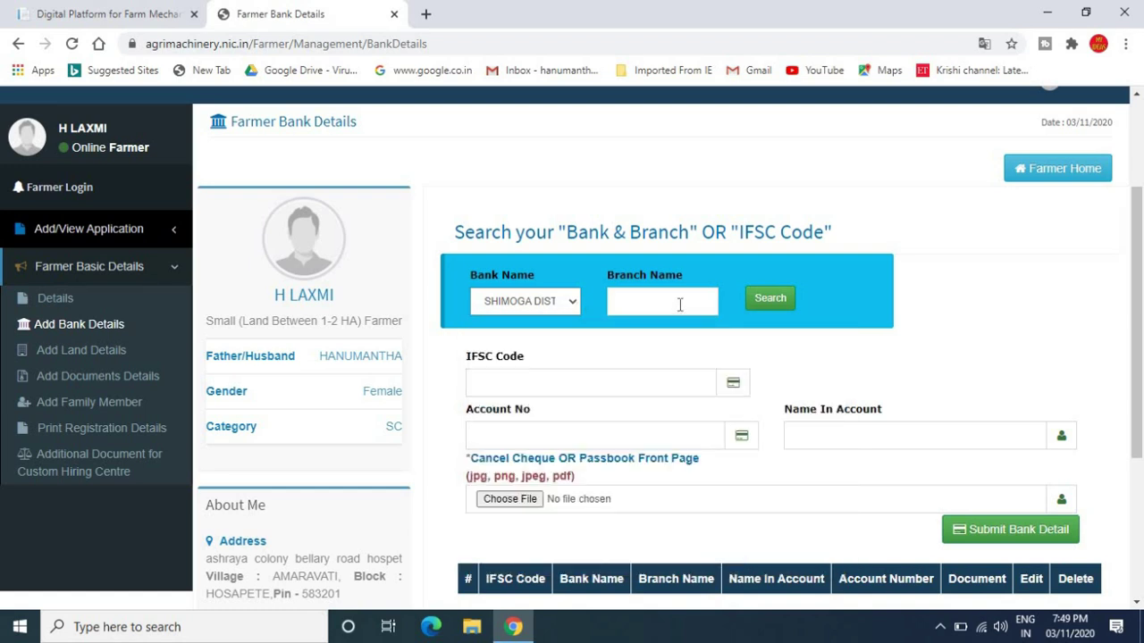
{"action": "left_click", "coordinate": [540, 384]}
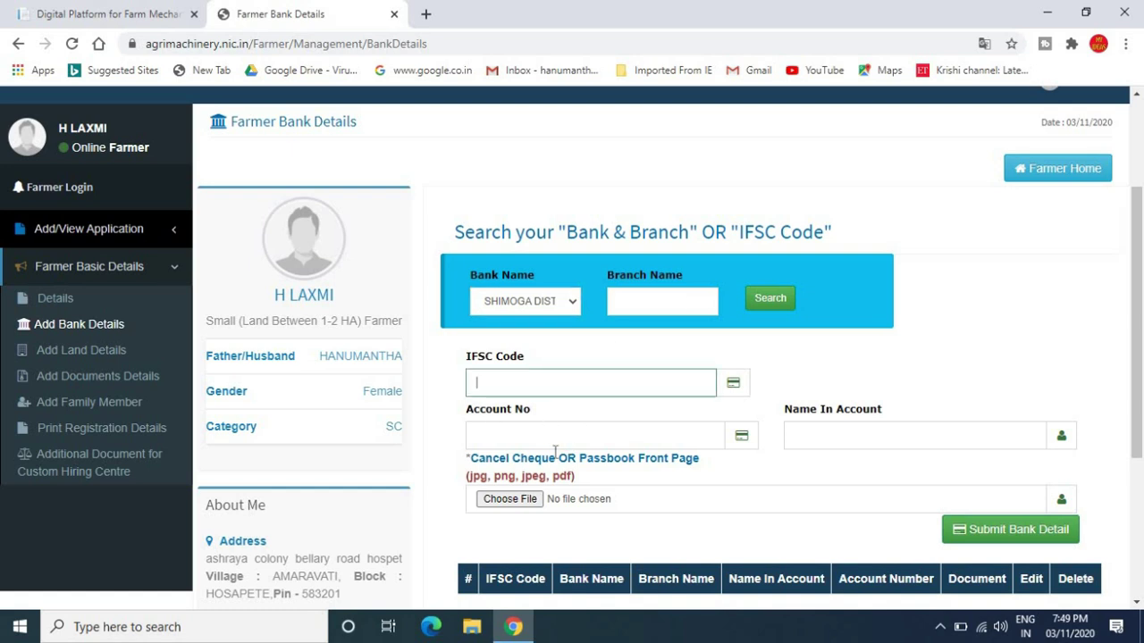
{"action": "left_click", "coordinate": [844, 441]}
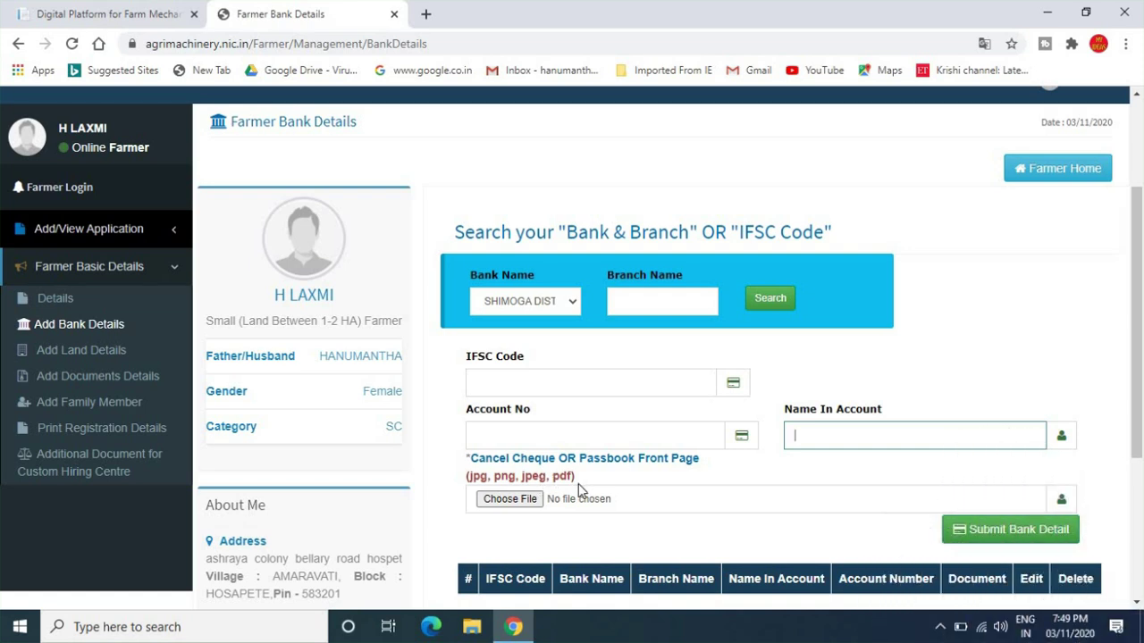
{"action": "left_click", "coordinate": [531, 500]}
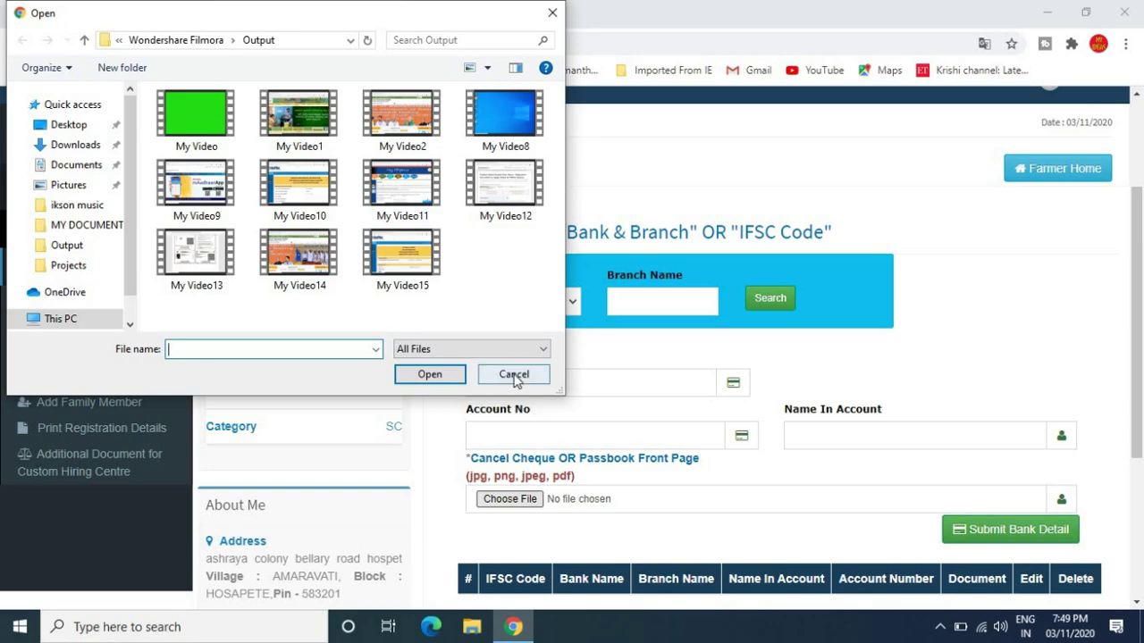
{"action": "left_click", "coordinate": [514, 376]}
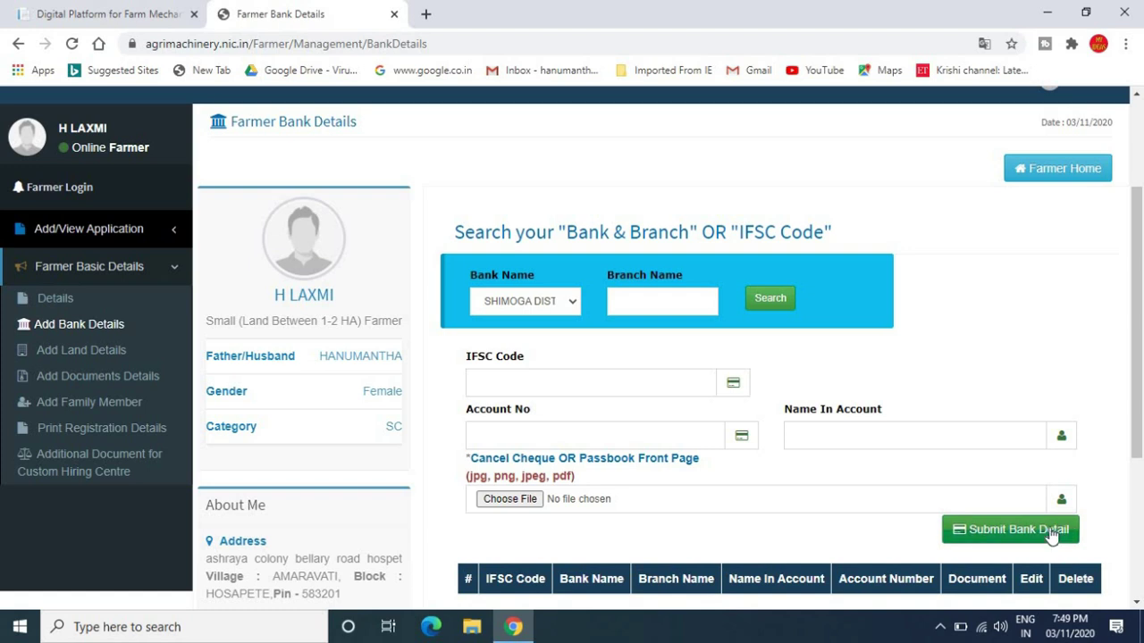
{"action": "left_click", "coordinate": [1139, 603]}
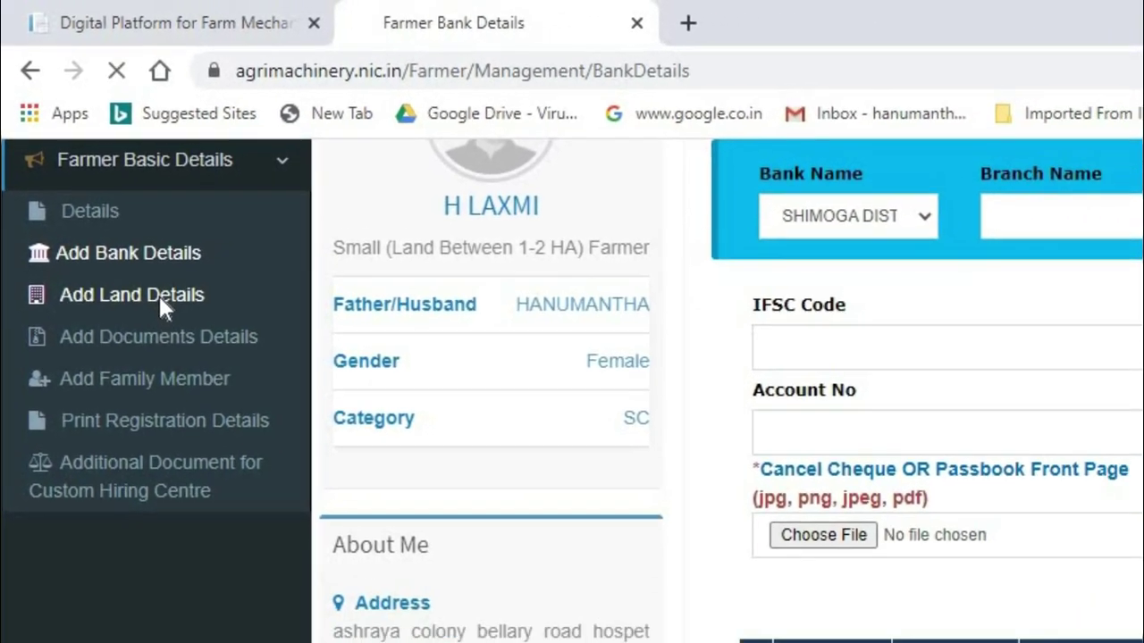
Open the farmer's land details form and review its location, Khata, Khasra, area and land document fields.
{"action": "left_click", "coordinate": [226, 424]}
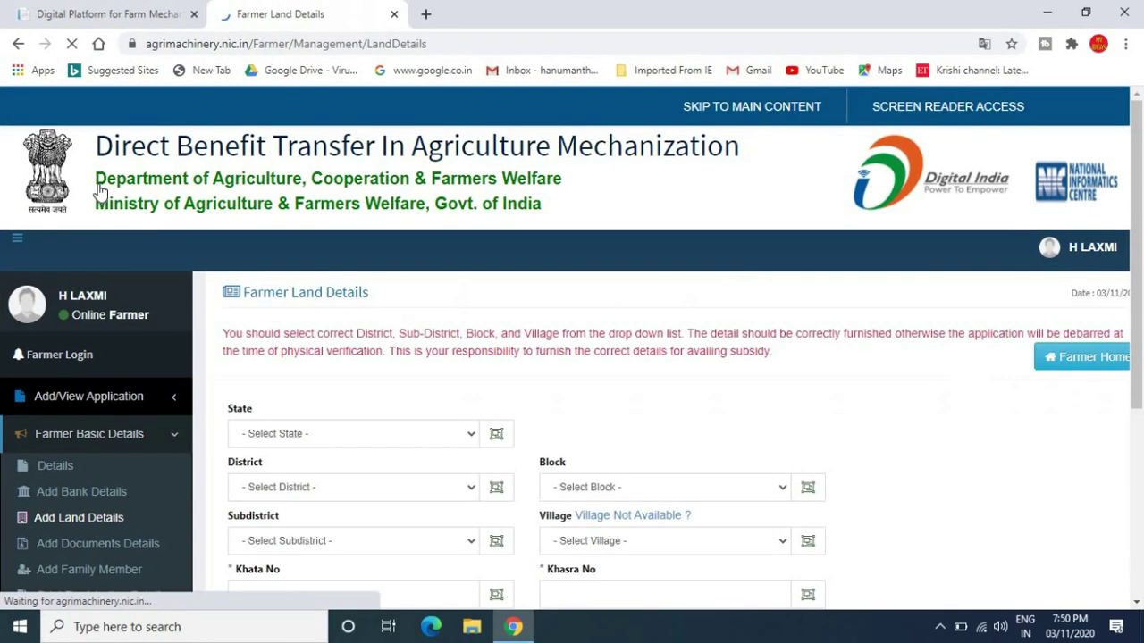
{"action": "scroll", "coordinate": [779, 266], "scroll_direction": "down", "scroll_amount": 2}
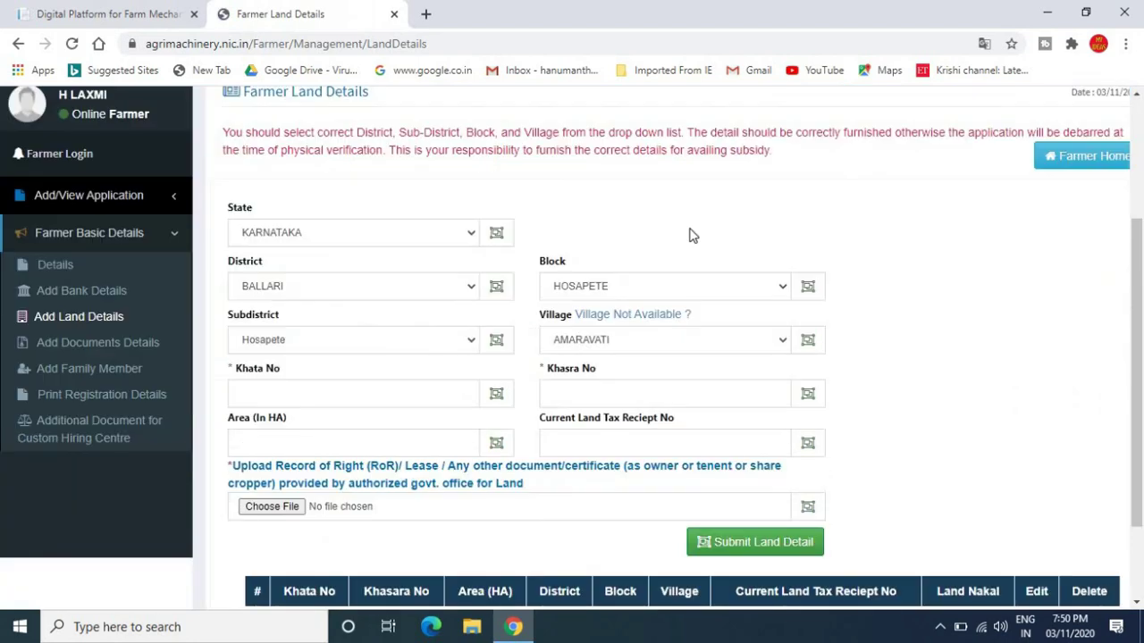
{"action": "left_click", "coordinate": [347, 237]}
{"action": "left_click", "coordinate": [338, 237]}
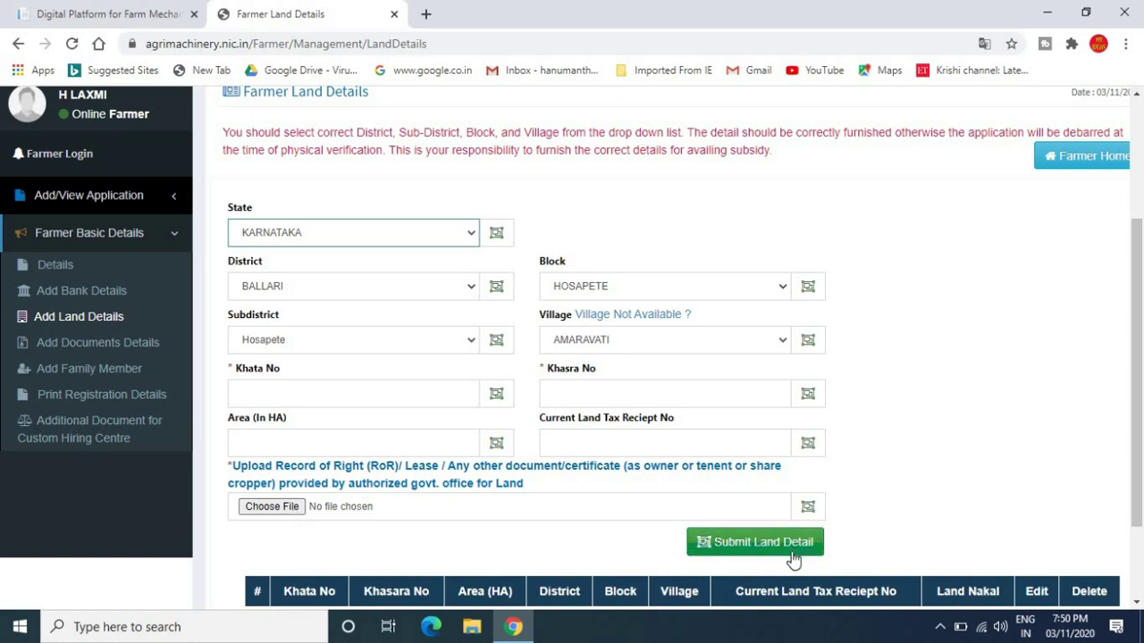
{"action": "left_click", "coordinate": [1136, 603]}
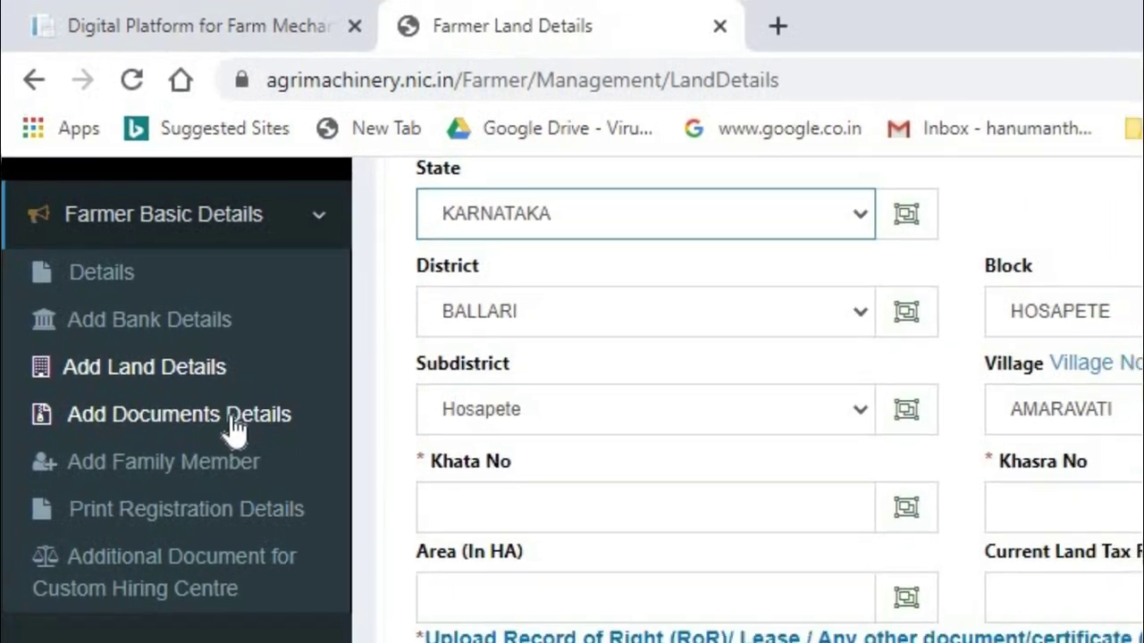
Open the farmer's documents page and examine the document upload fields and the document previews below them.
{"action": "left_click", "coordinate": [244, 466]}
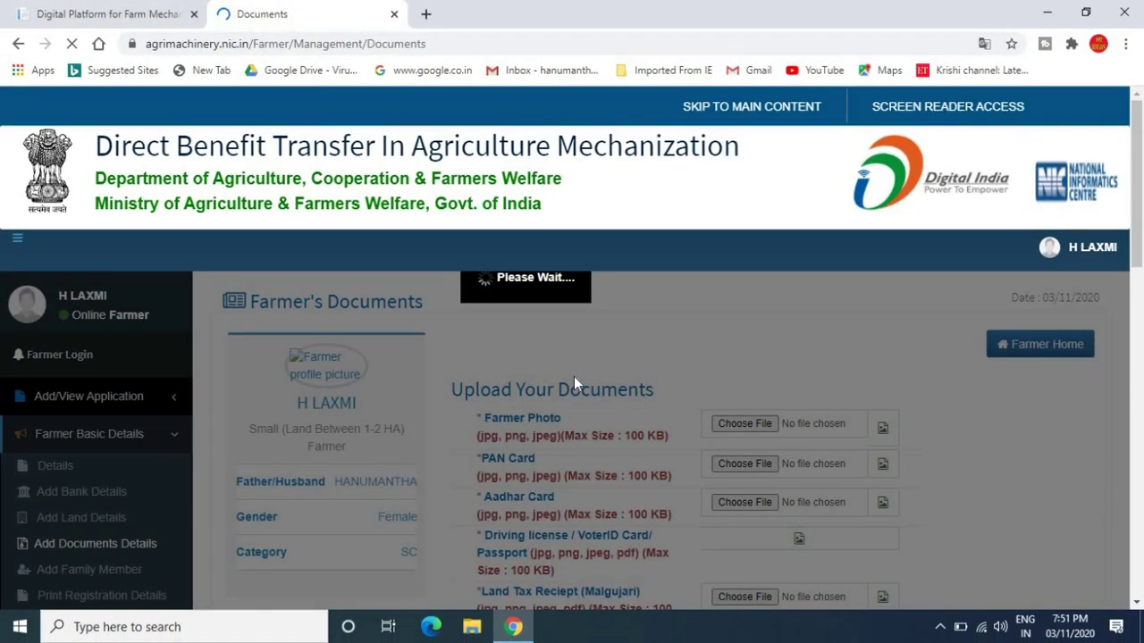
{"action": "scroll", "coordinate": [573, 377], "scroll_direction": "down", "scroll_amount": 3}
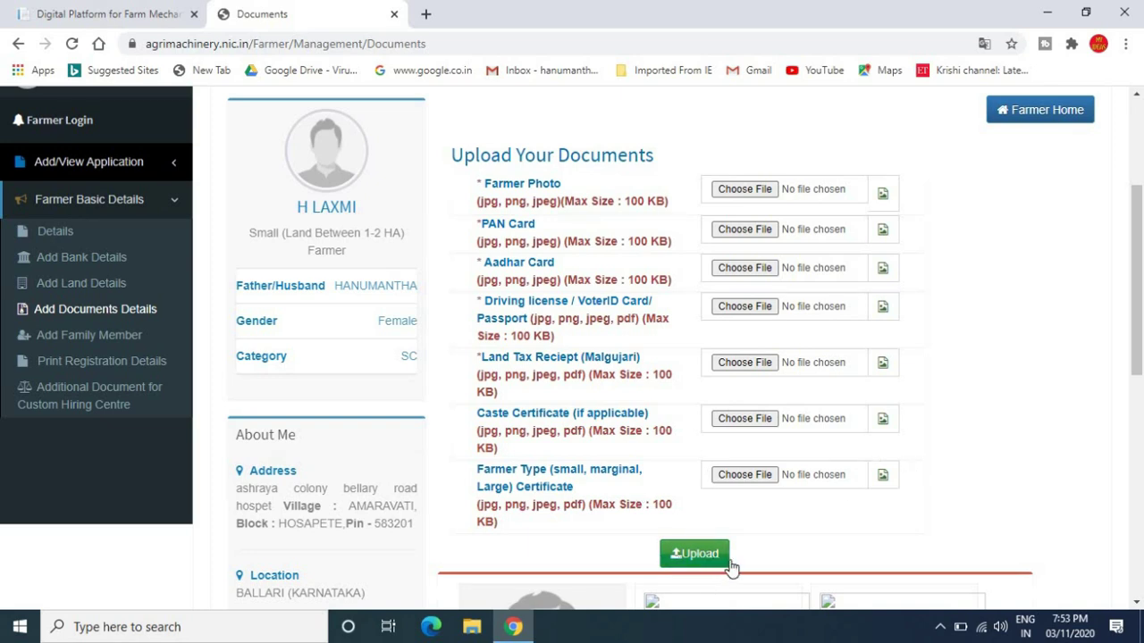
{"action": "left_click", "coordinate": [1136, 604]}
{"action": "left_click", "coordinate": [1136, 604]}
{"action": "left_click", "coordinate": [1136, 604]}
{"action": "left_click", "coordinate": [1135, 604]}
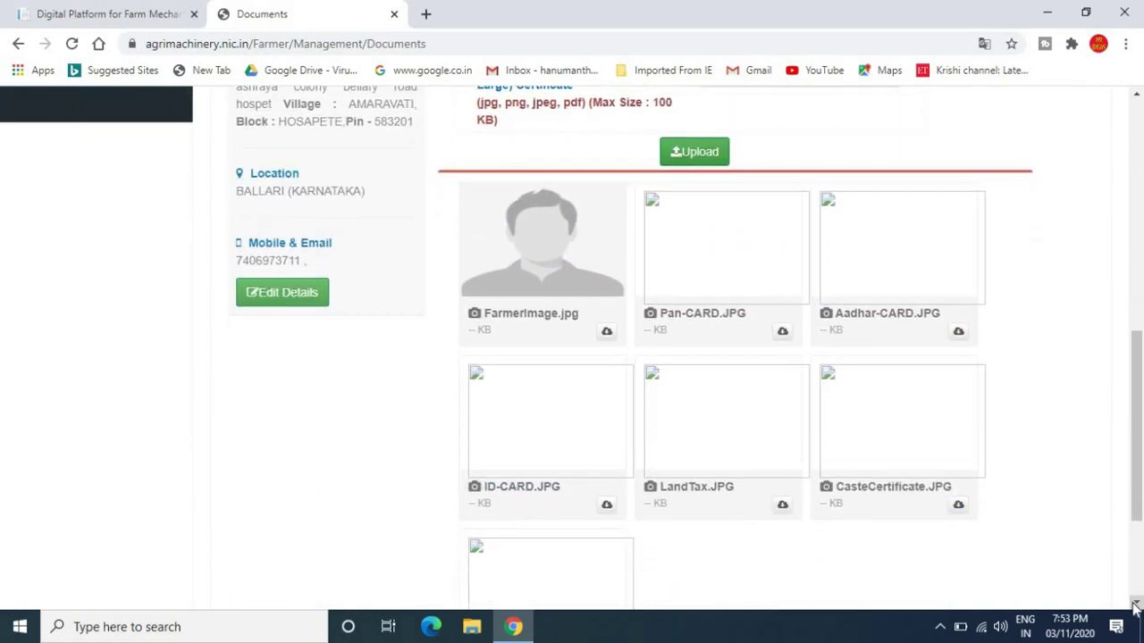
{"action": "left_click", "coordinate": [1136, 604]}
{"action": "left_click", "coordinate": [1136, 604]}
{"action": "left_click", "coordinate": [1136, 604]}
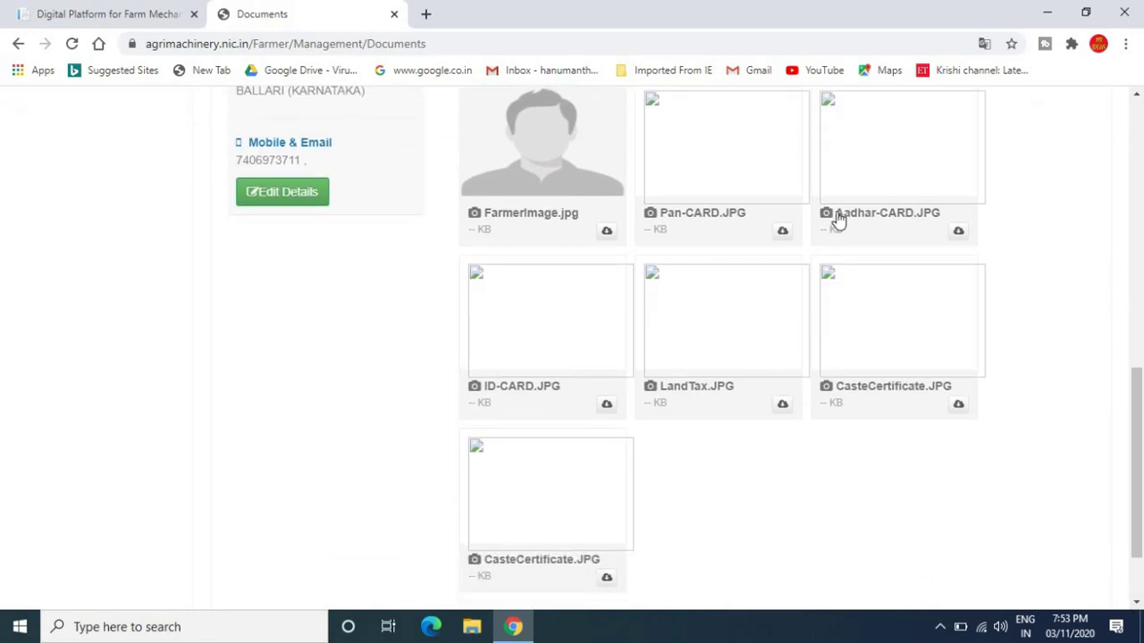
{"action": "left_click_drag", "start_coordinate": [638, 361], "coordinate": [679, 358]}
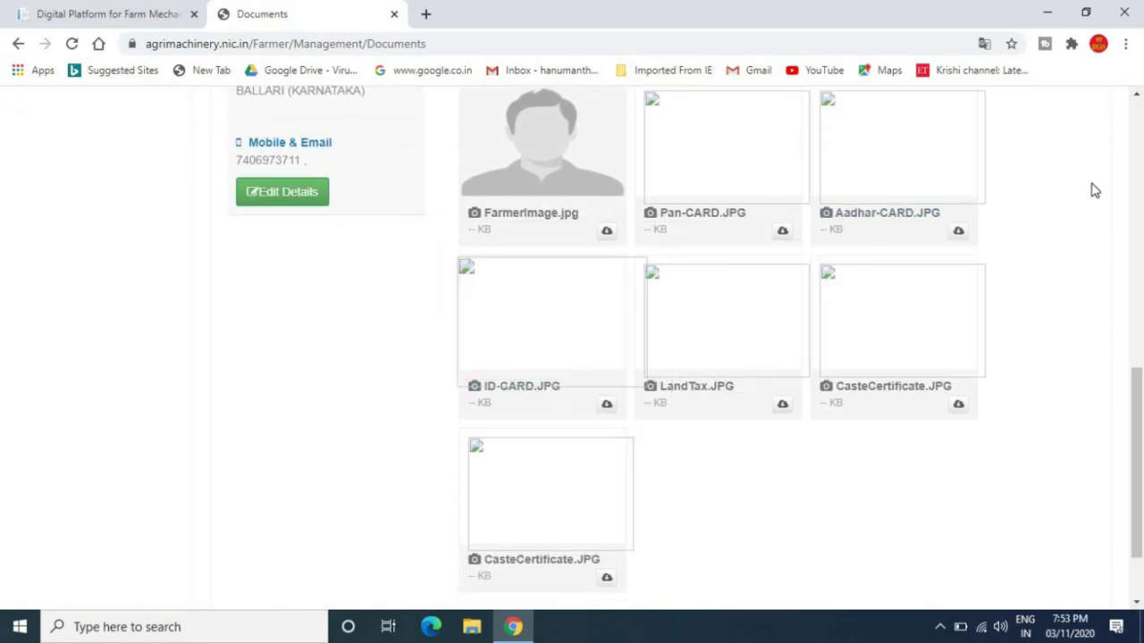
Open the form for adding family members and review the available Relation choices.
{"action": "left_click", "coordinate": [1137, 96]}
{"action": "left_click", "coordinate": [1137, 96]}
{"action": "left_click", "coordinate": [1136, 96]}
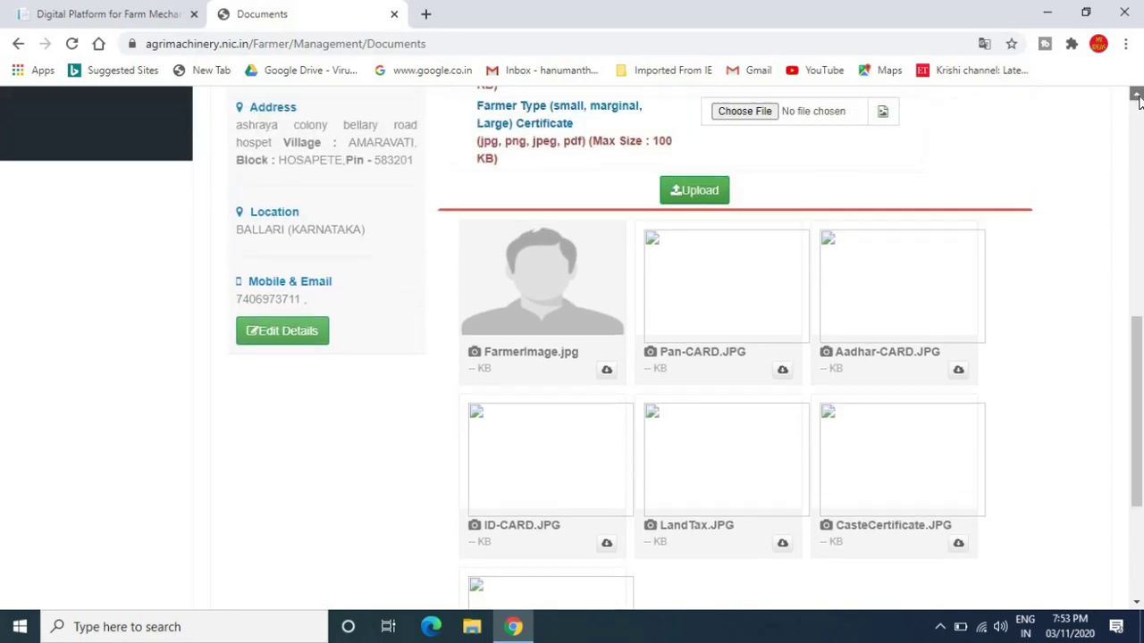
{"action": "scroll", "coordinate": [1137, 96], "scroll_direction": "up", "scroll_amount": 5}
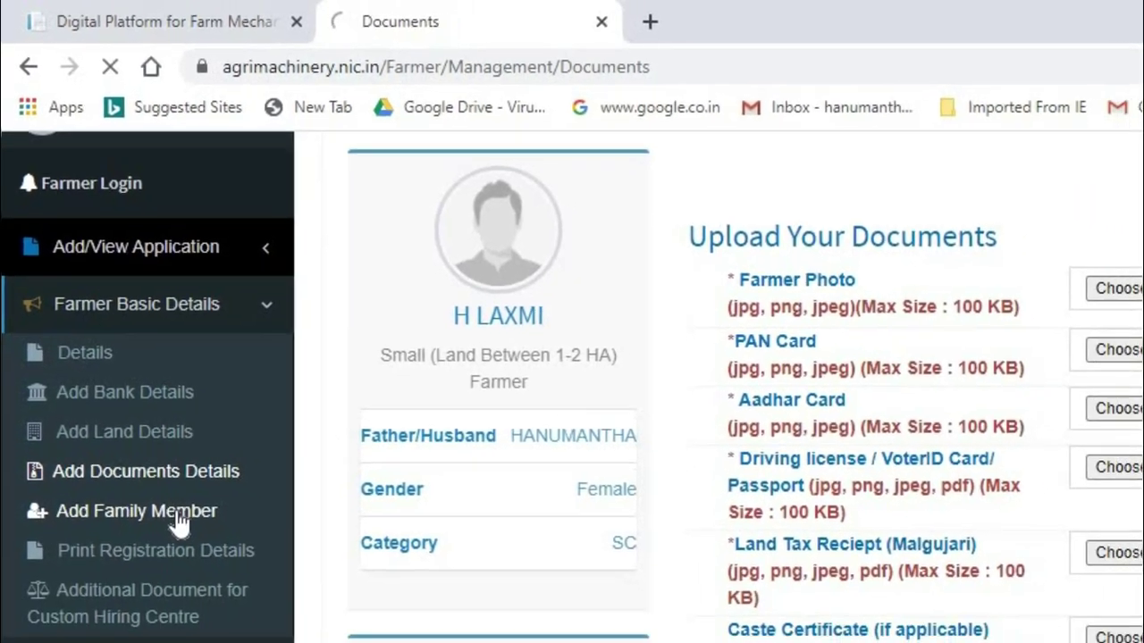
{"action": "left_click", "coordinate": [205, 601]}
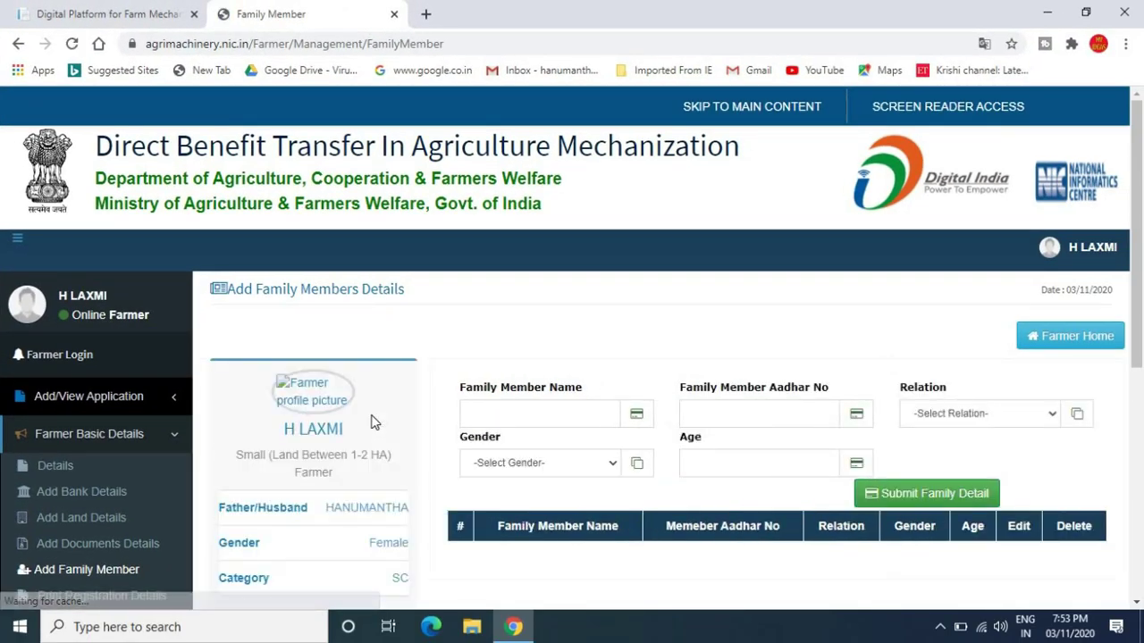
{"action": "scroll", "coordinate": [605, 322], "scroll_direction": "down", "scroll_amount": 1}
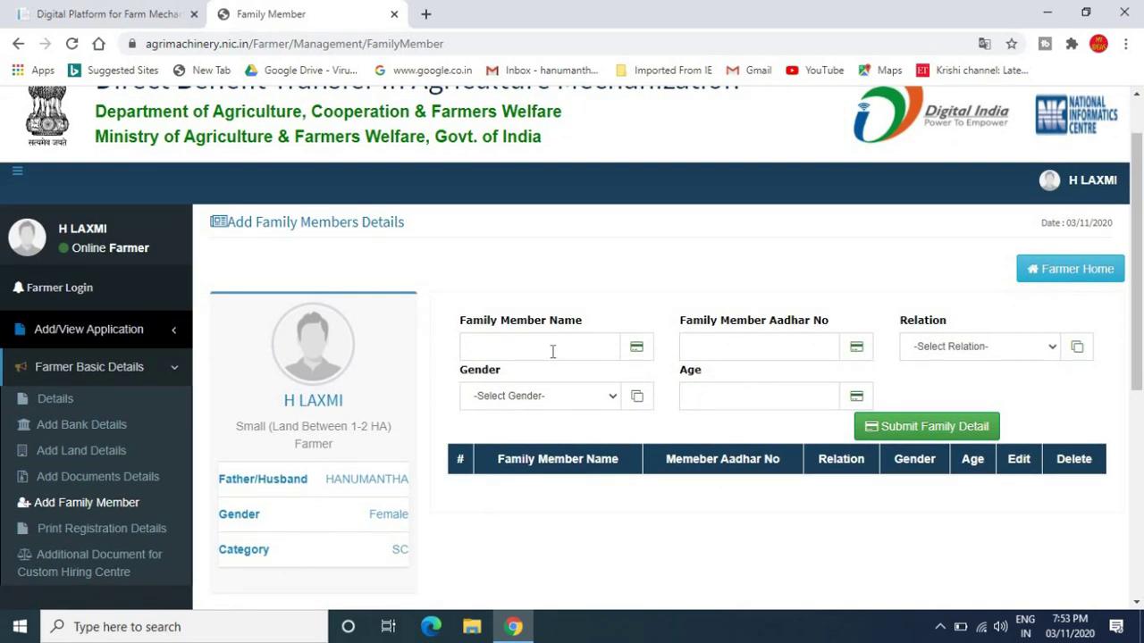
{"action": "left_click", "coordinate": [990, 355]}
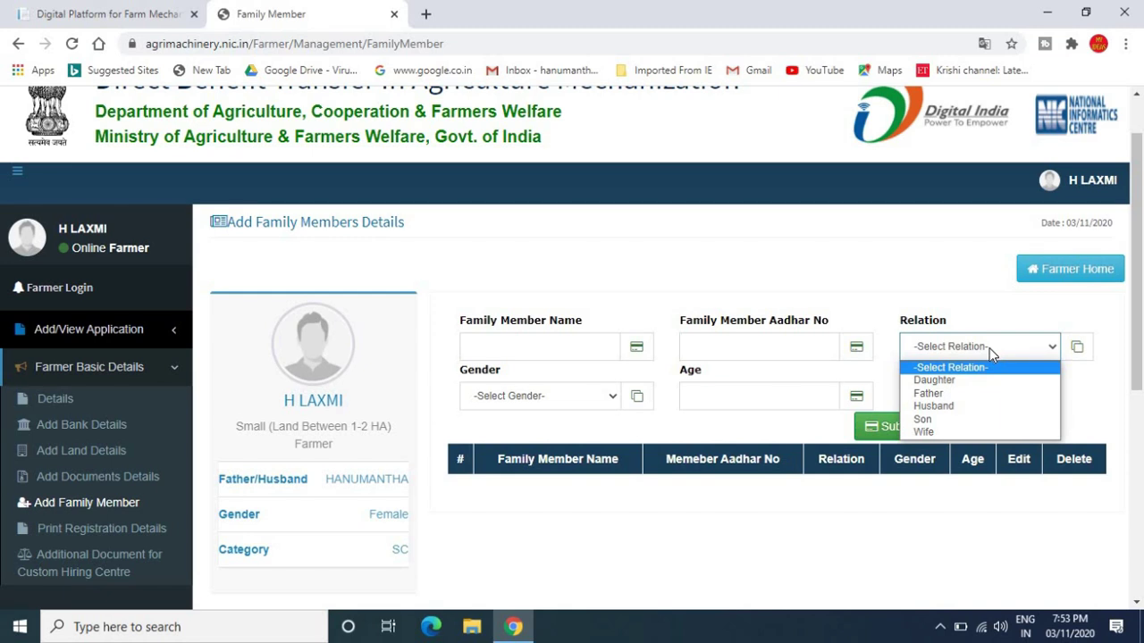
{"action": "left_click", "coordinate": [989, 347]}
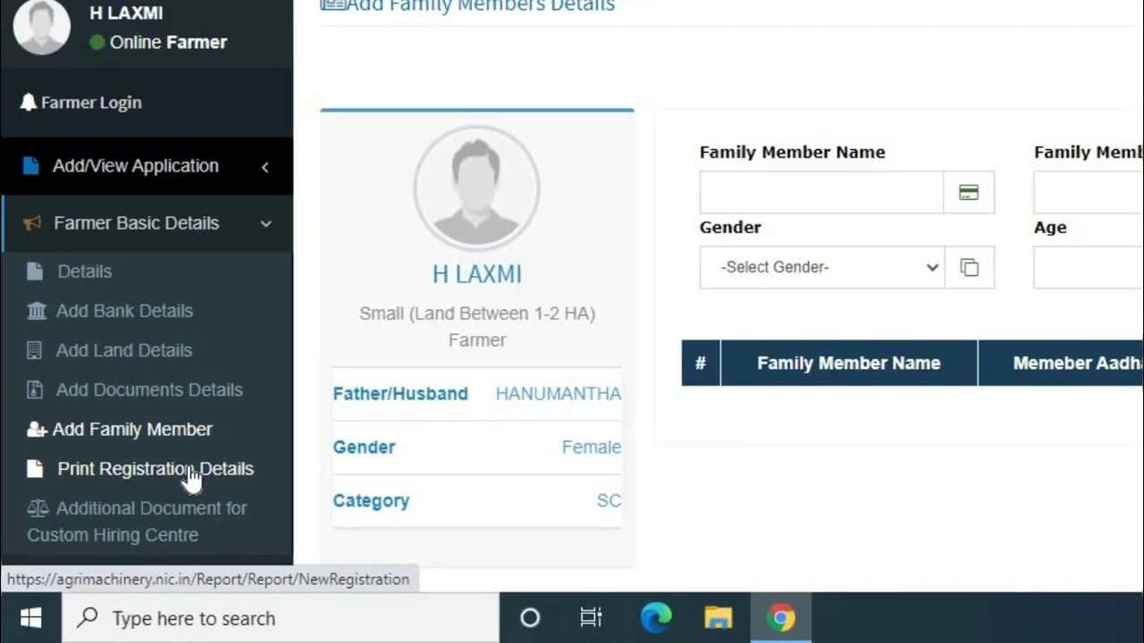
Open the printable registration details and examine the farmer's basic, family, bank and land sections down to the print option.
{"action": "left_click", "coordinate": [315, 356]}
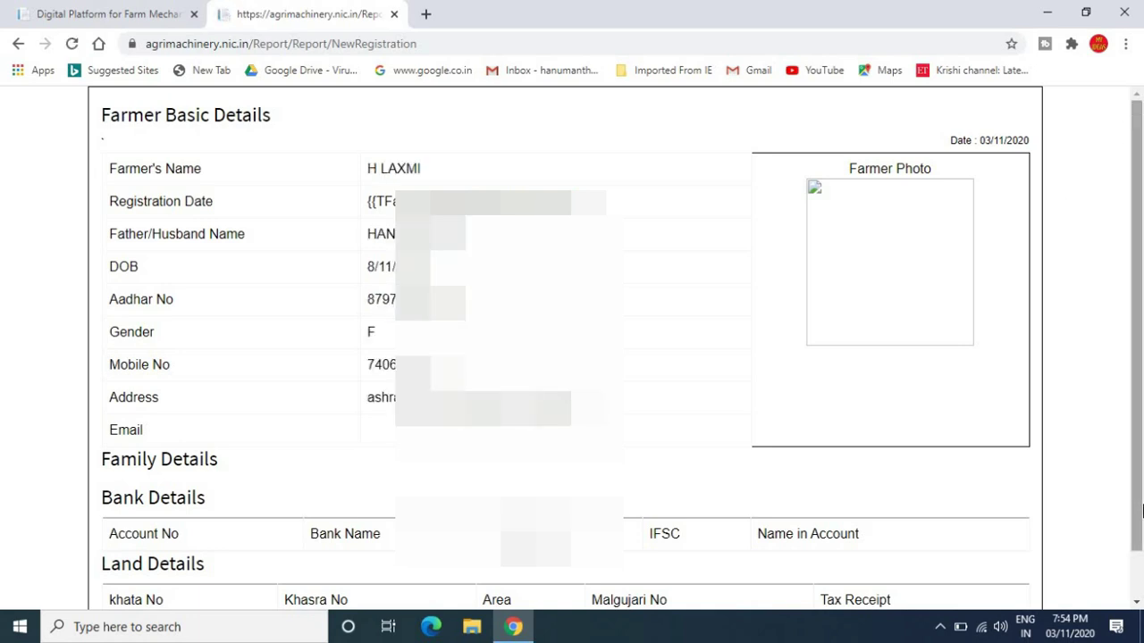
{"action": "left_click", "coordinate": [1137, 605]}
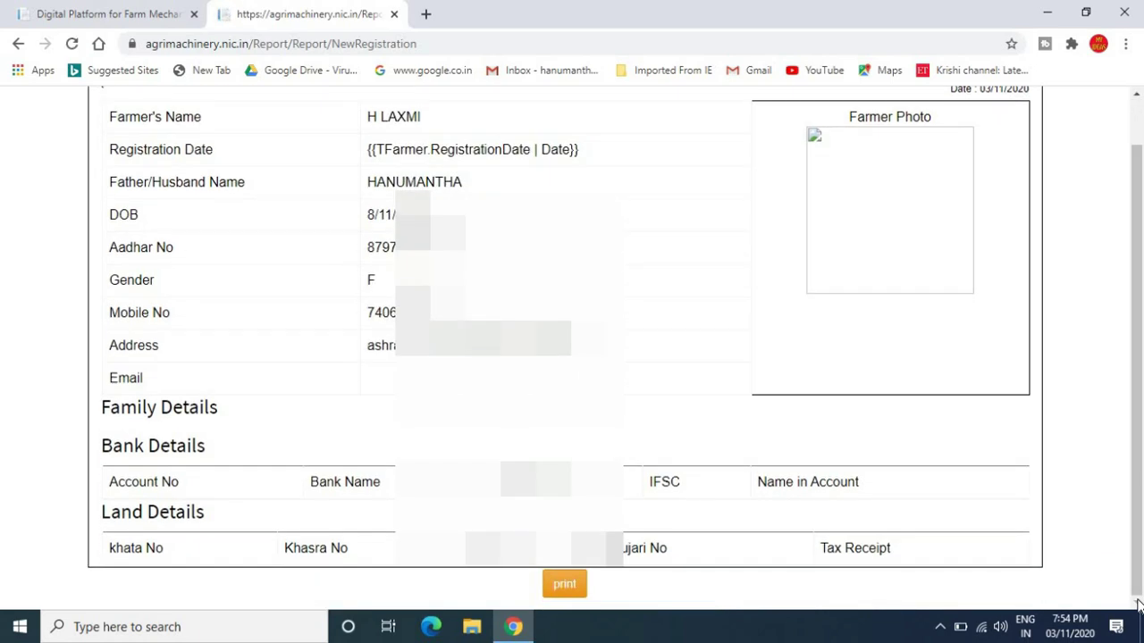
{"action": "left_click", "coordinate": [1138, 94]}
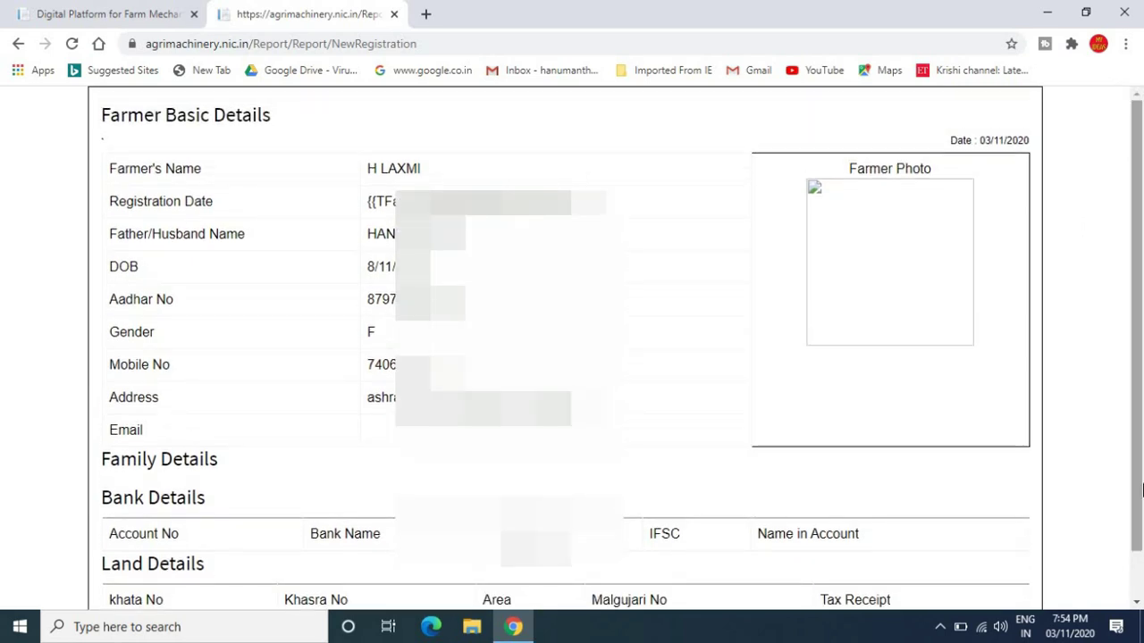
{"action": "left_click", "coordinate": [1136, 605]}
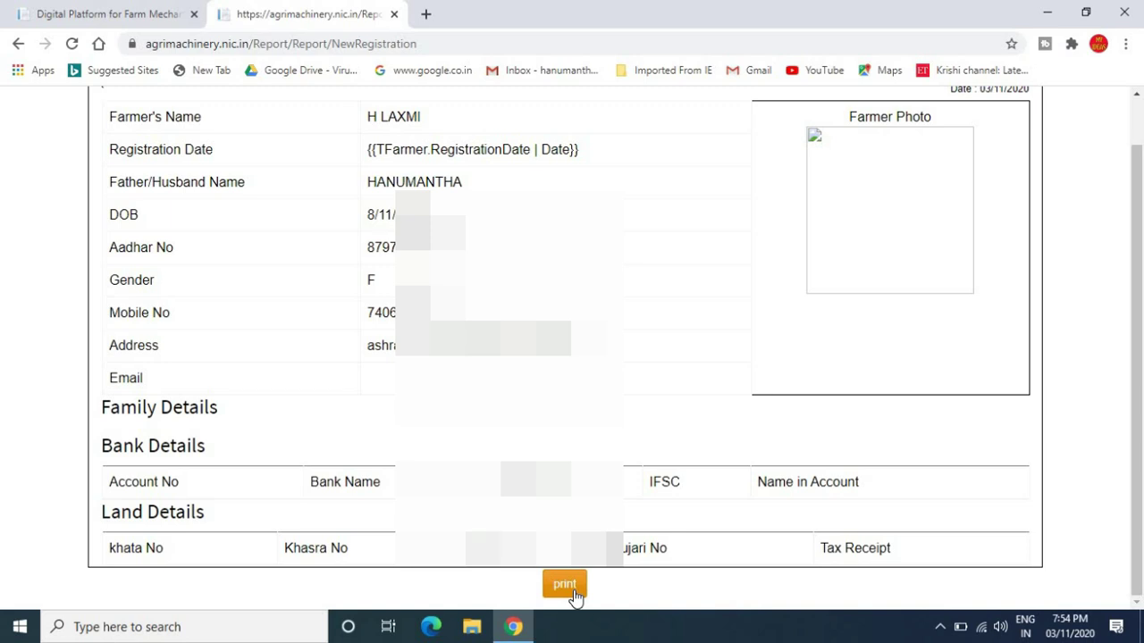
{"action": "left_click", "coordinate": [1138, 97]}
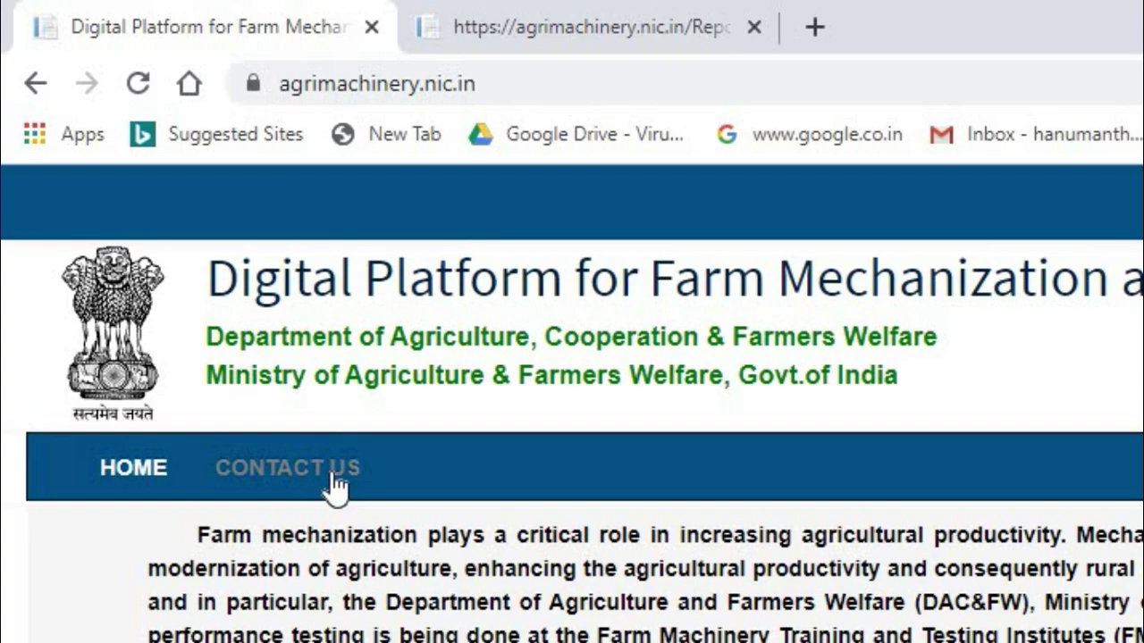
Open the Contact Us page of the Digital Platform for Farm Mechanization and find the Karnataka entry among the state contacts.
{"action": "left_click", "coordinate": [301, 436]}
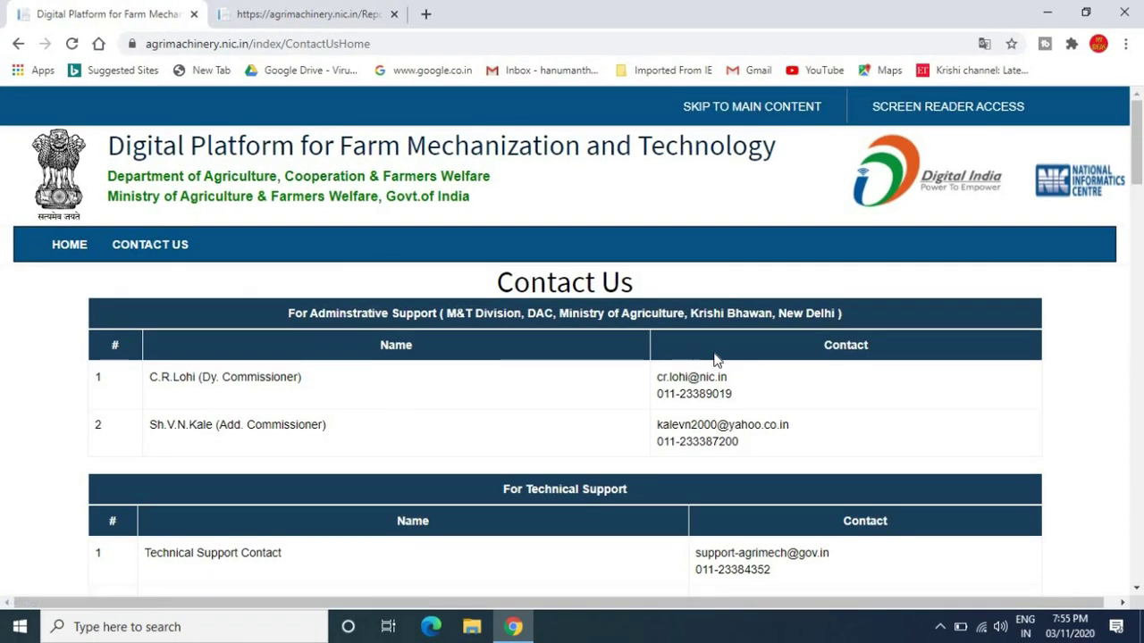
{"action": "scroll", "coordinate": [639, 400], "scroll_direction": "down", "scroll_amount": 10}
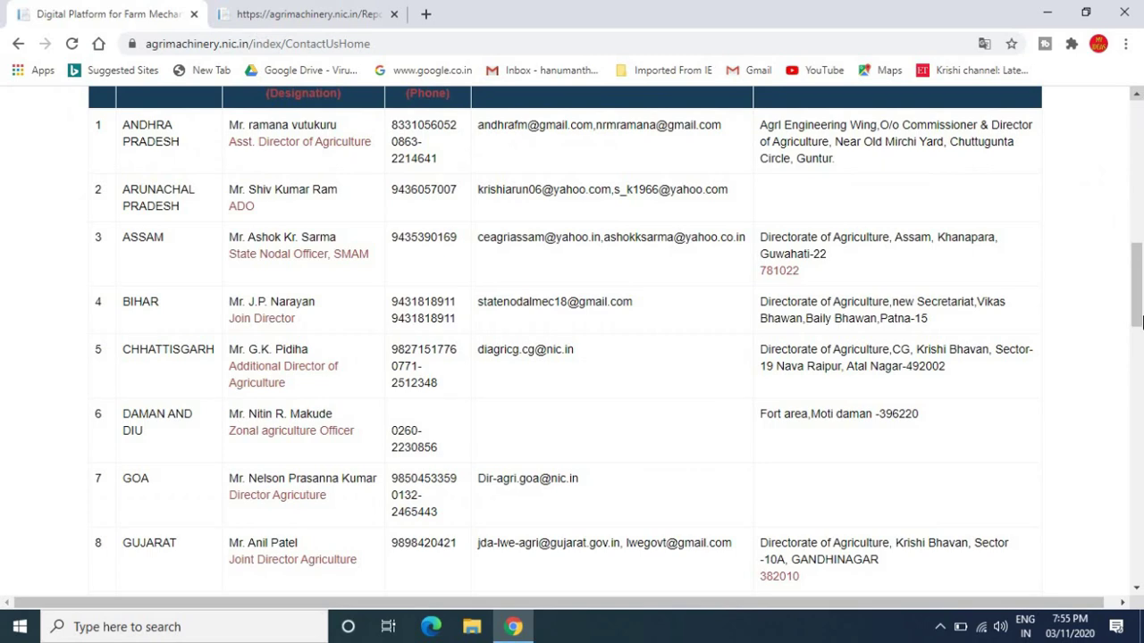
{"action": "left_click", "coordinate": [1137, 588]}
{"action": "left_click_drag", "start_coordinate": [1137, 590], "coordinate": [1138, 592]}
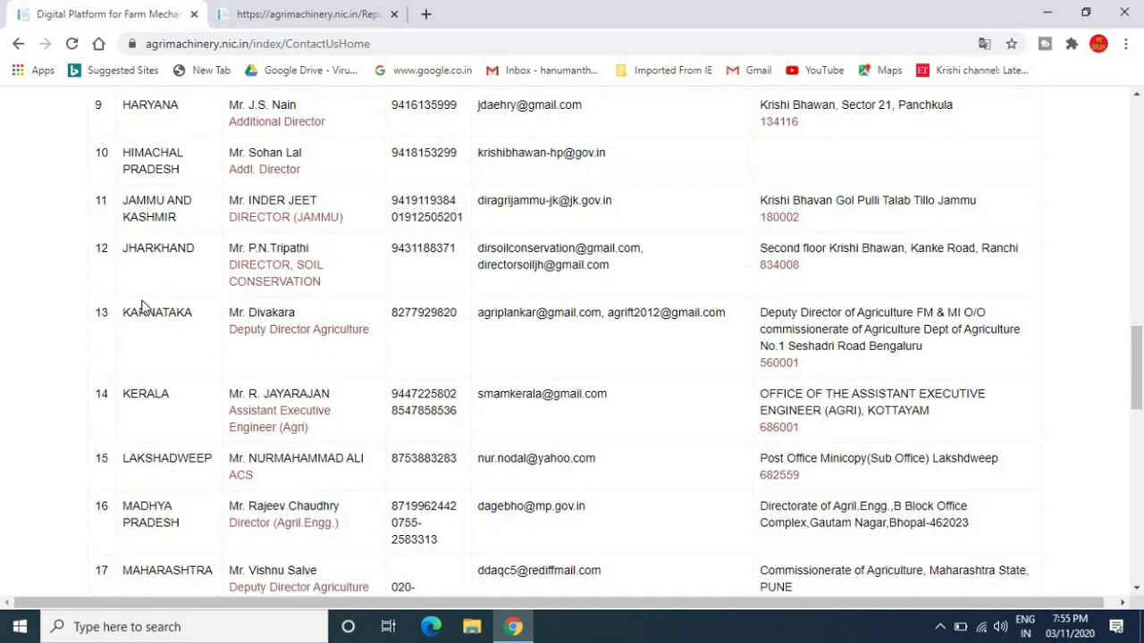